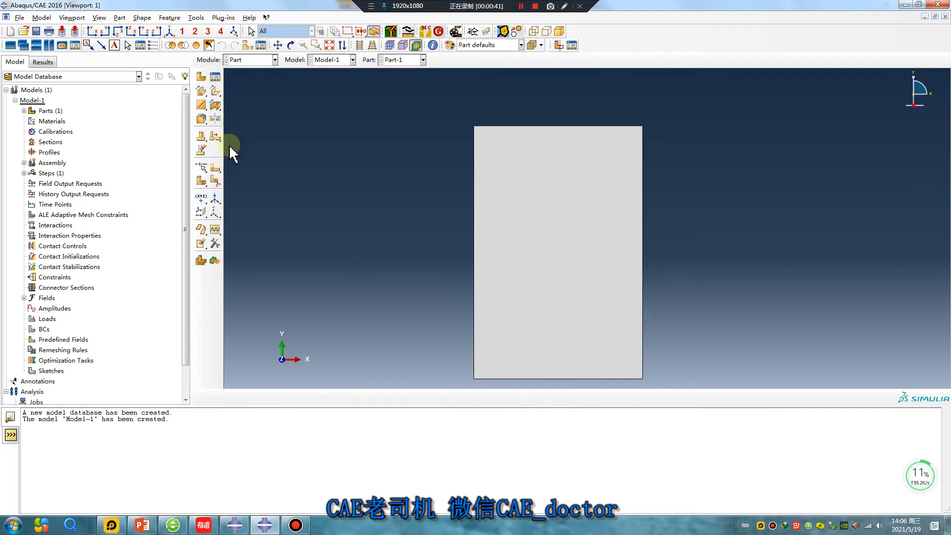
Partition the rectangular face into upper and lower halves with a horizontal sketch line across its full width at mid-height
click(216, 179)
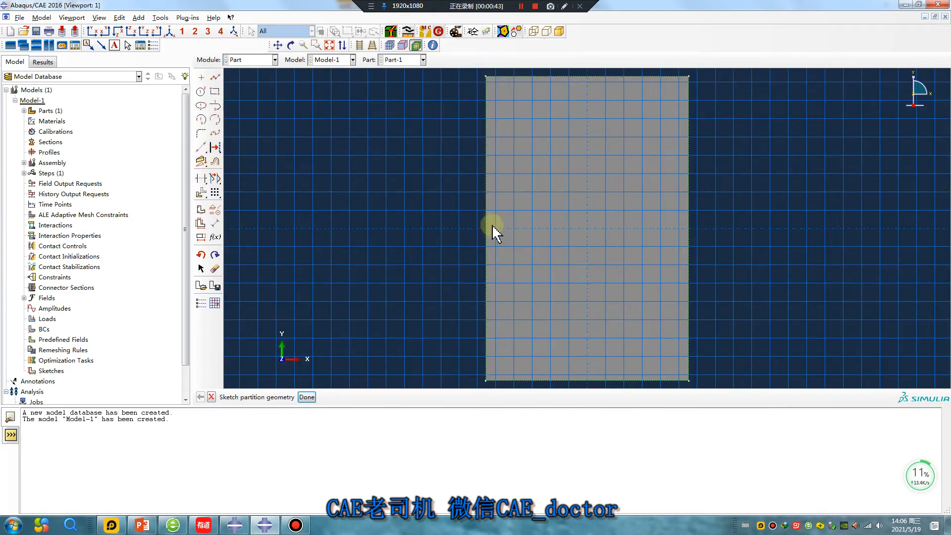
click(215, 77)
click(486, 228)
click(689, 228)
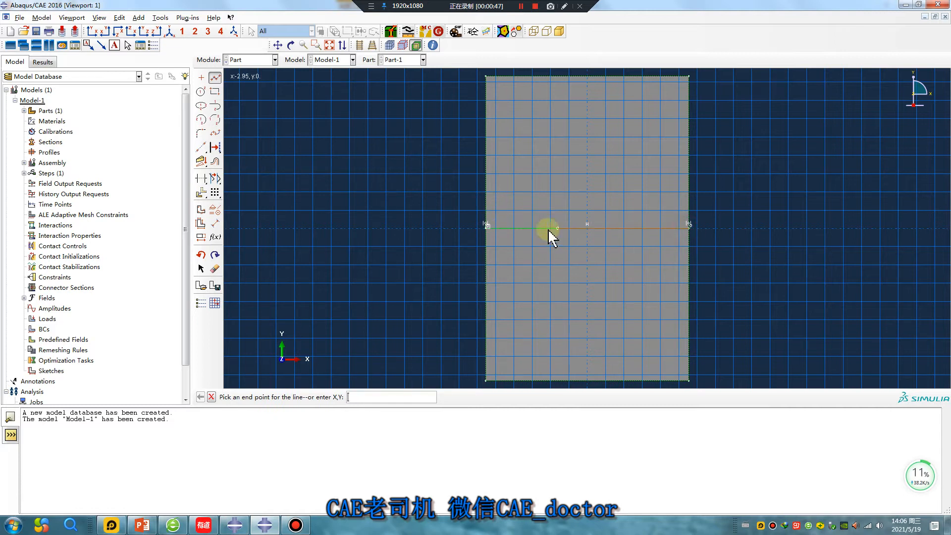
middle_click(373, 257)
middle_click(374, 258)
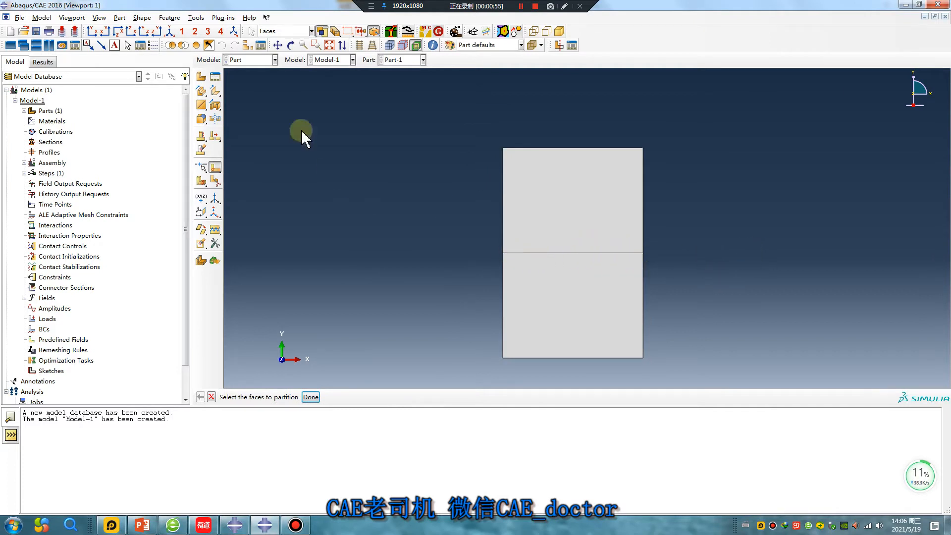
Seed Part-1 with an approximate global size of 1 and generate its mesh
click(252, 60)
click(254, 133)
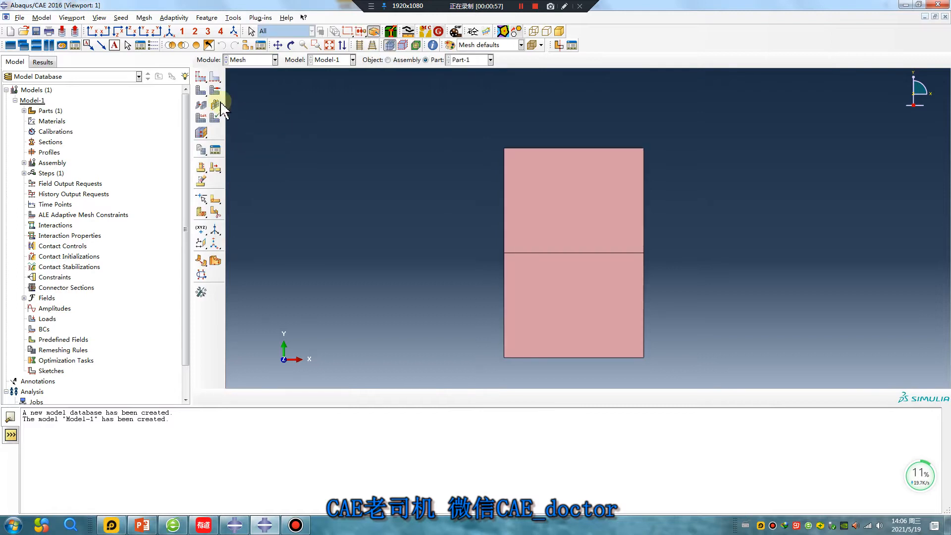
click(200, 77)
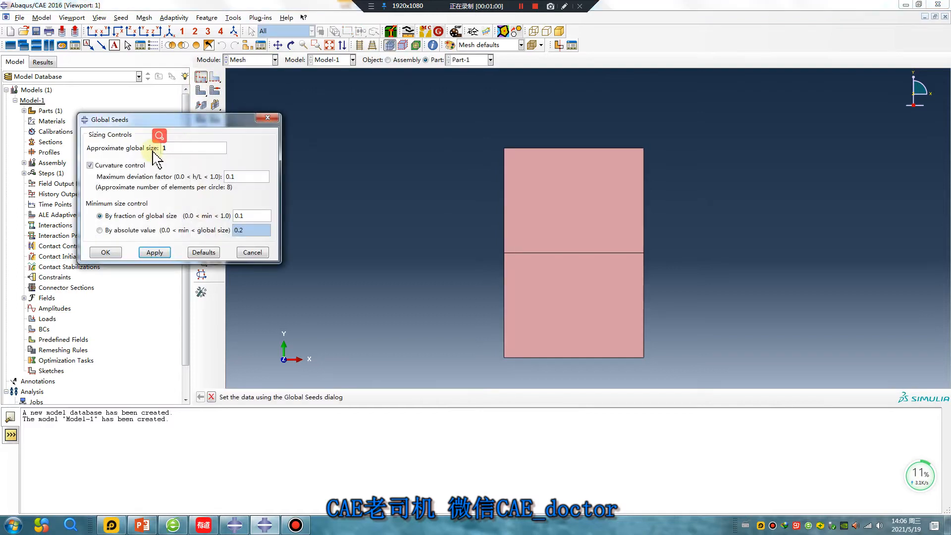
click(155, 252)
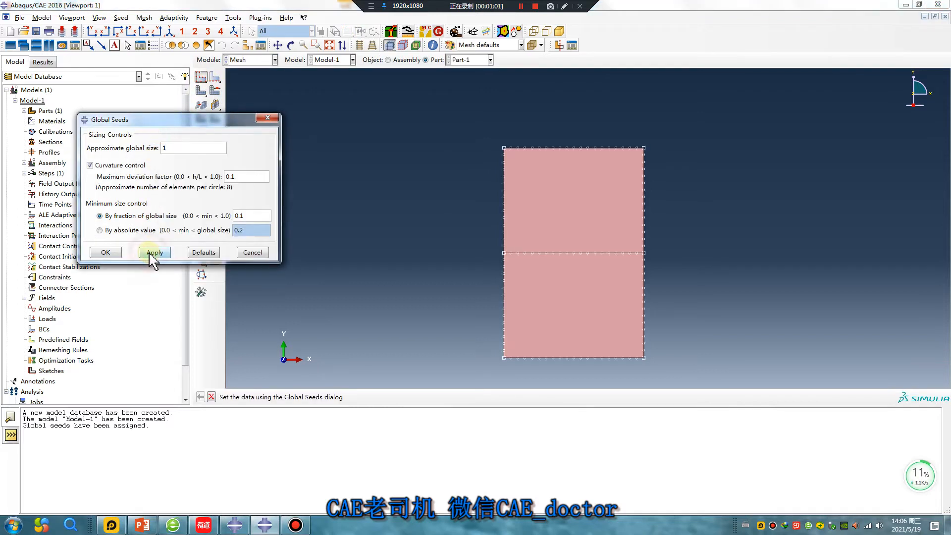
click(106, 252)
click(202, 90)
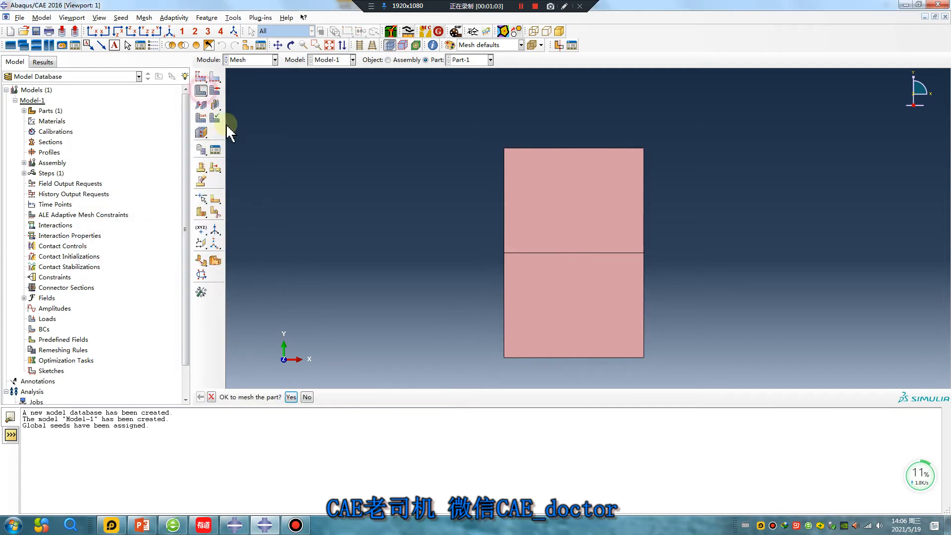
click(290, 399)
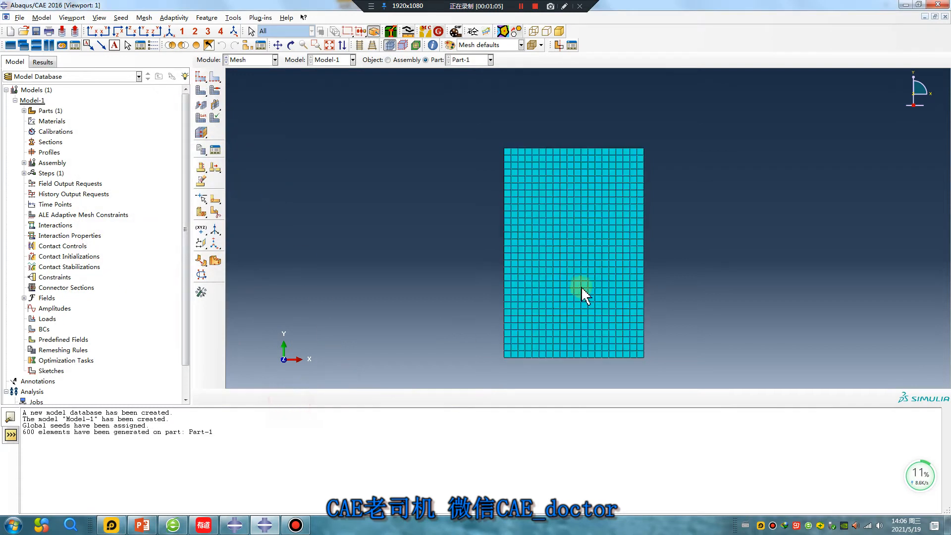
Insert cohesive seams into the mesh along the horizontal partition edge in the middle of the part
click(201, 292)
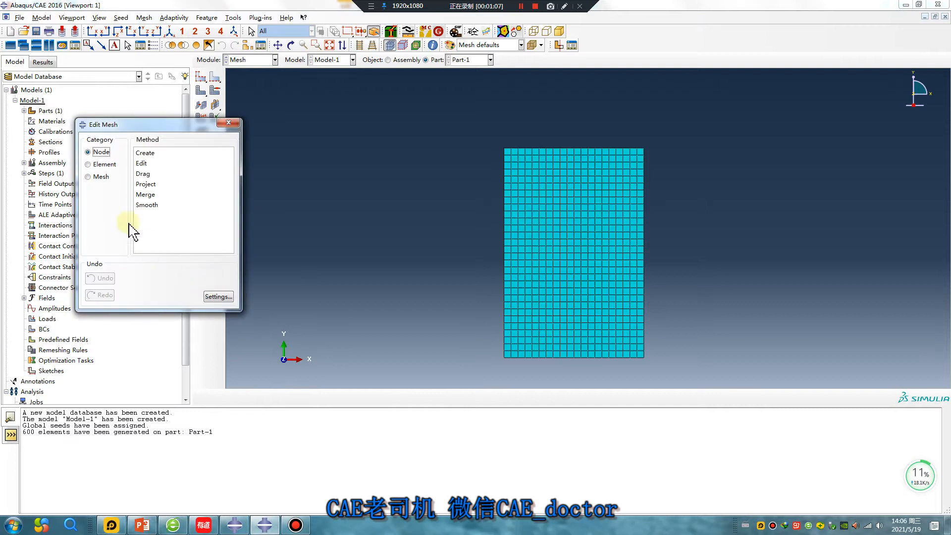
click(89, 178)
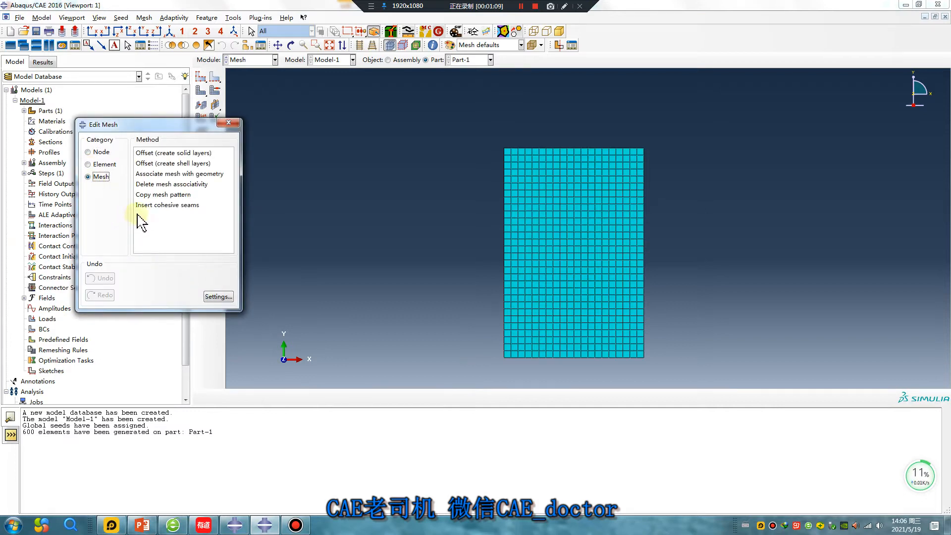
click(157, 205)
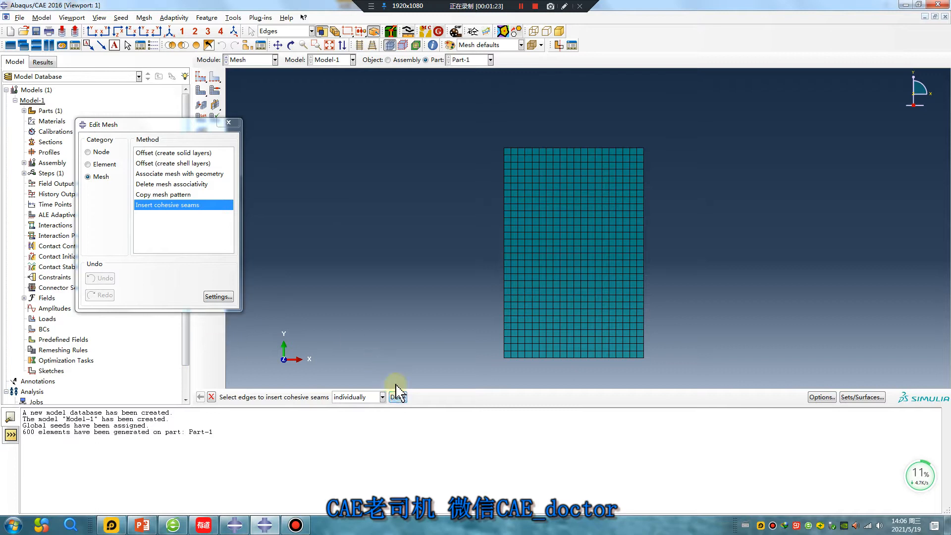
click(563, 251)
click(398, 397)
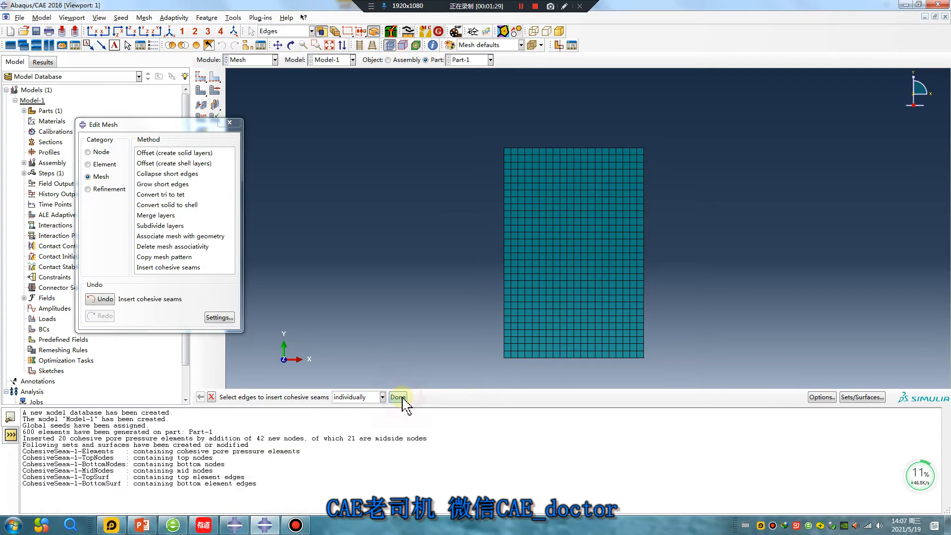
click(229, 123)
Examine the part's generated sets in the Part module and open the CohesiveSeam-1-Elements set
click(250, 59)
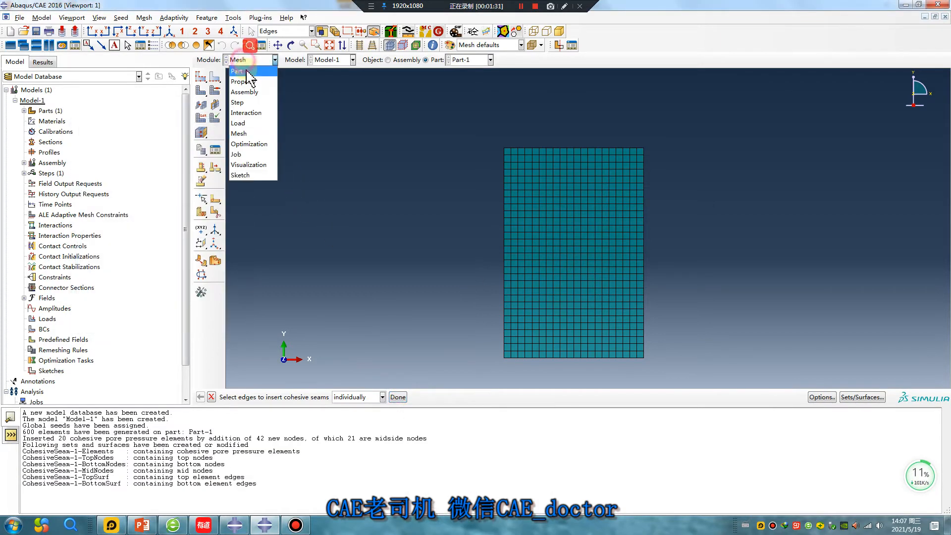
click(240, 70)
click(33, 122)
click(42, 142)
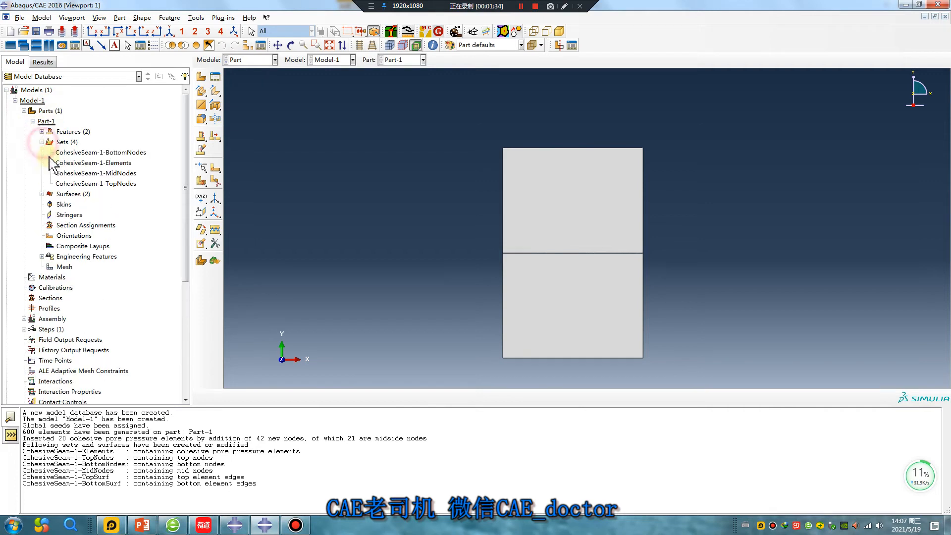
double_click(92, 163)
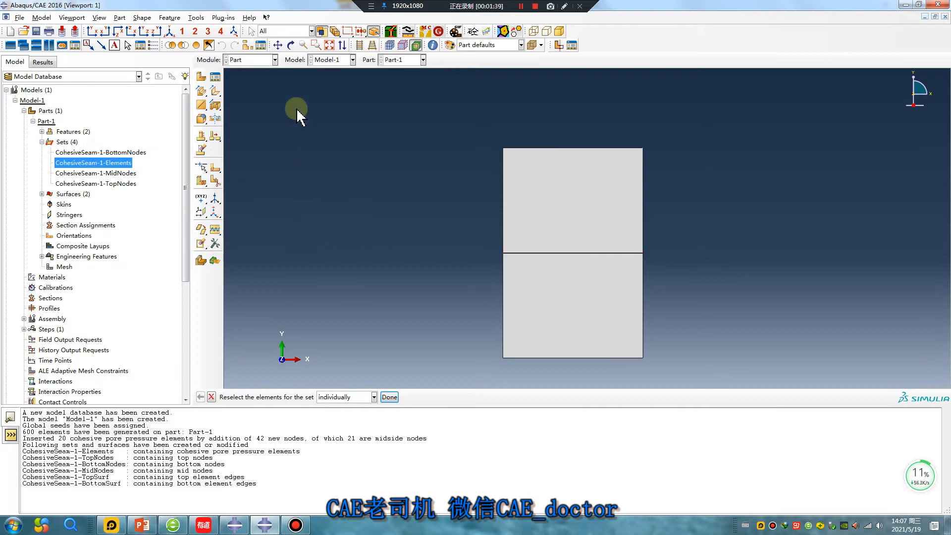
Create Material-1 with isotropic elastic behavior, entering a Young's modulus of 2e5 and a Poisson's ratio
click(248, 59)
click(243, 83)
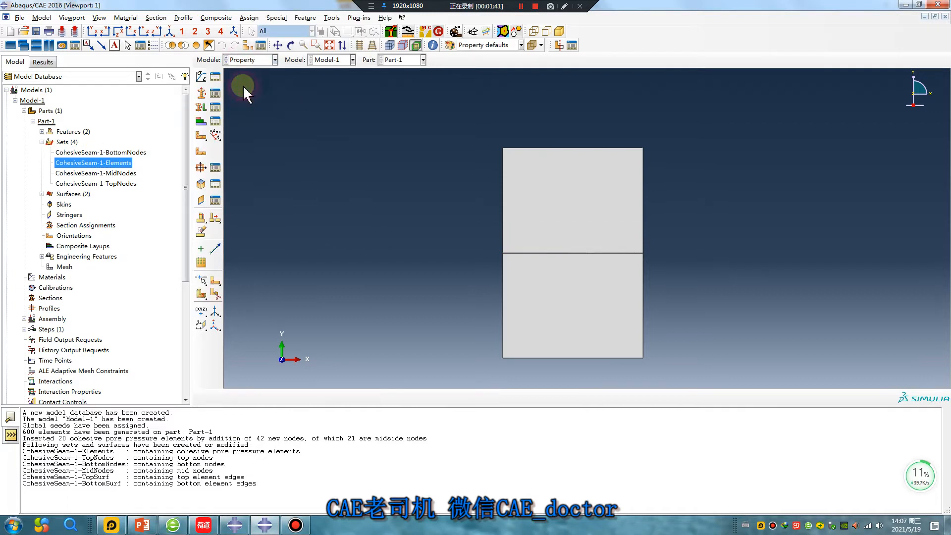
click(201, 77)
click(298, 179)
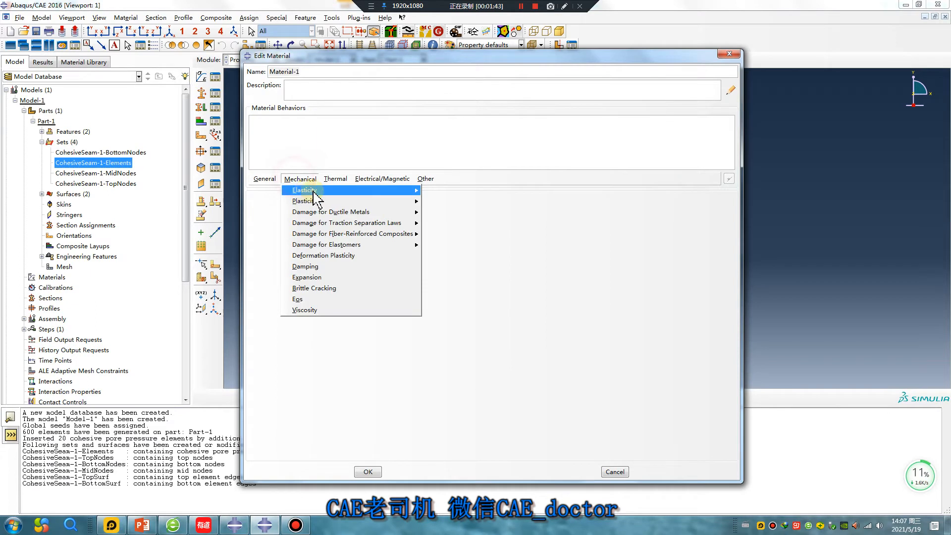
click(443, 194)
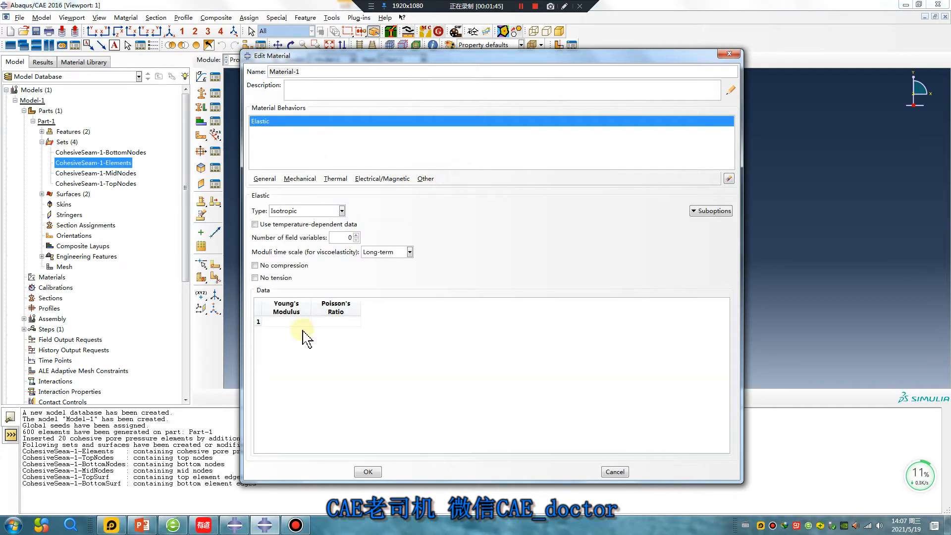
click(291, 323)
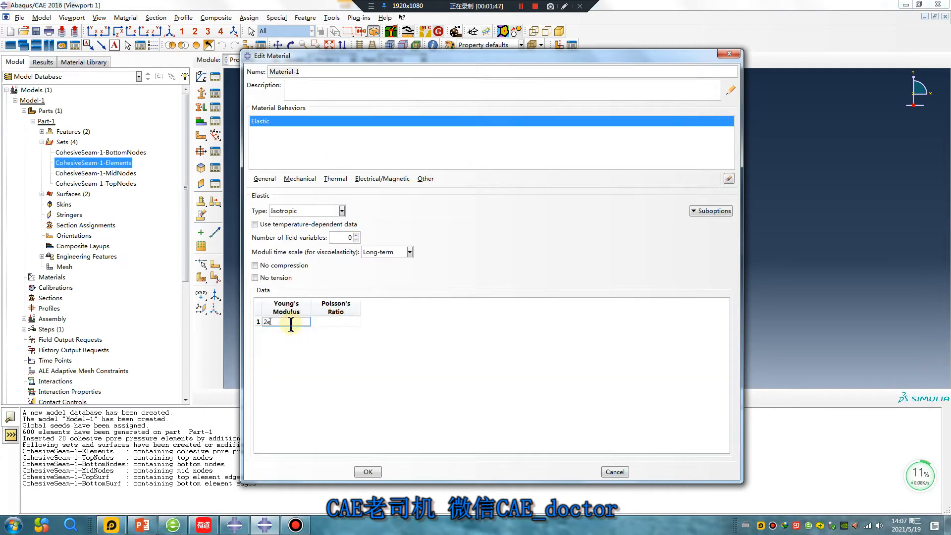
click(333, 321)
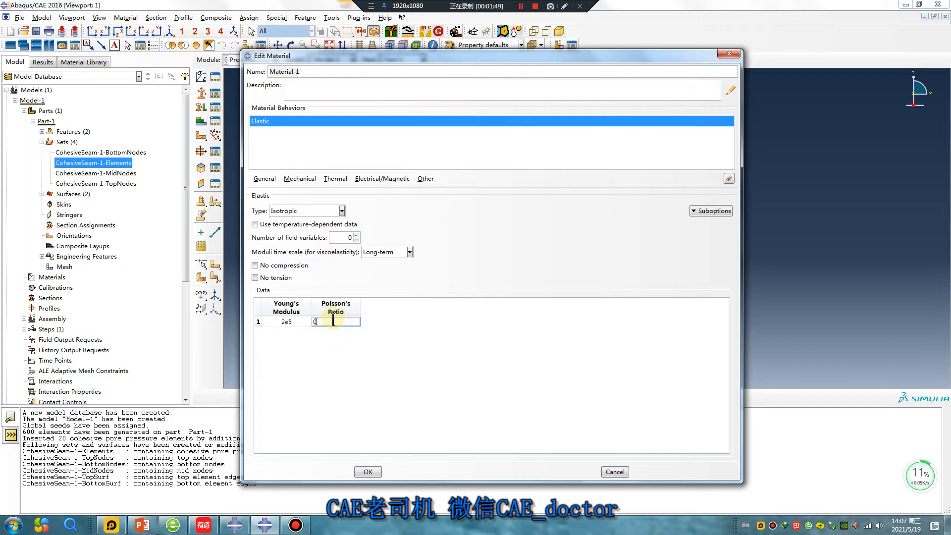
click(371, 472)
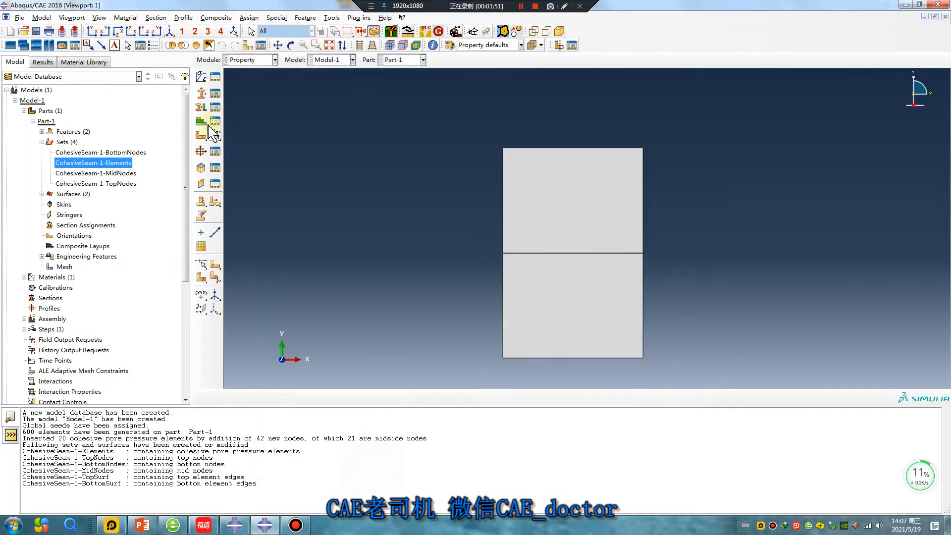
Create a solid, homogeneous section named steel
click(201, 93)
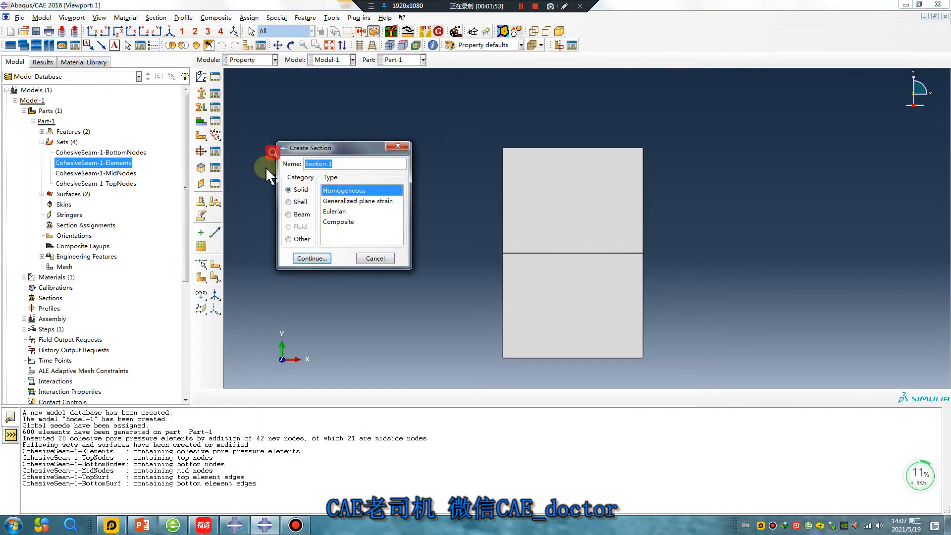
text(steel)
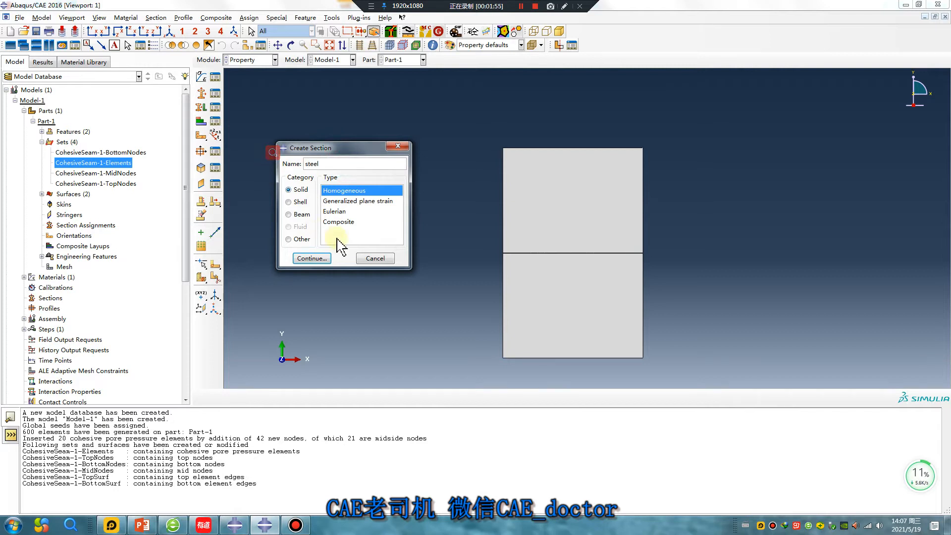
click(312, 258)
click(303, 212)
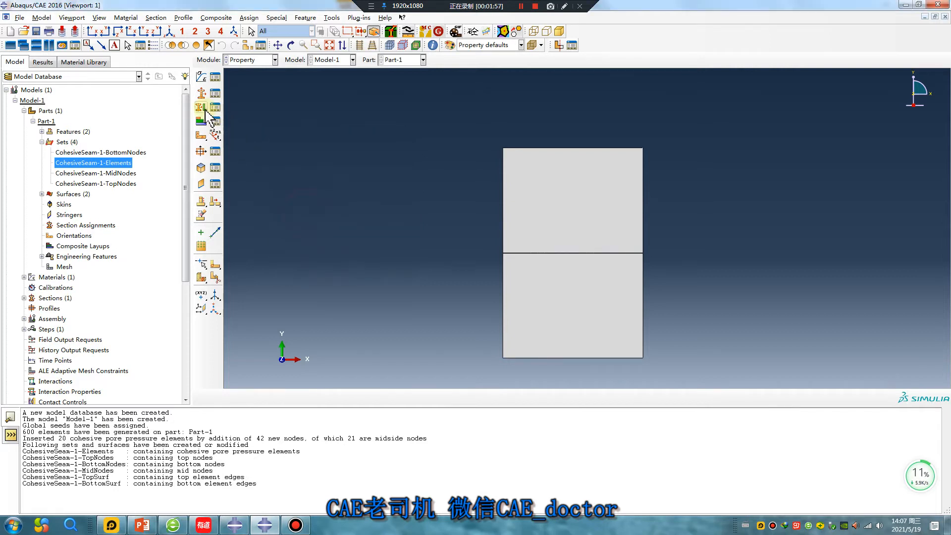
Assign the steel section to both geometry faces of the part, creating a set from them
click(201, 107)
click(305, 397)
click(569, 204)
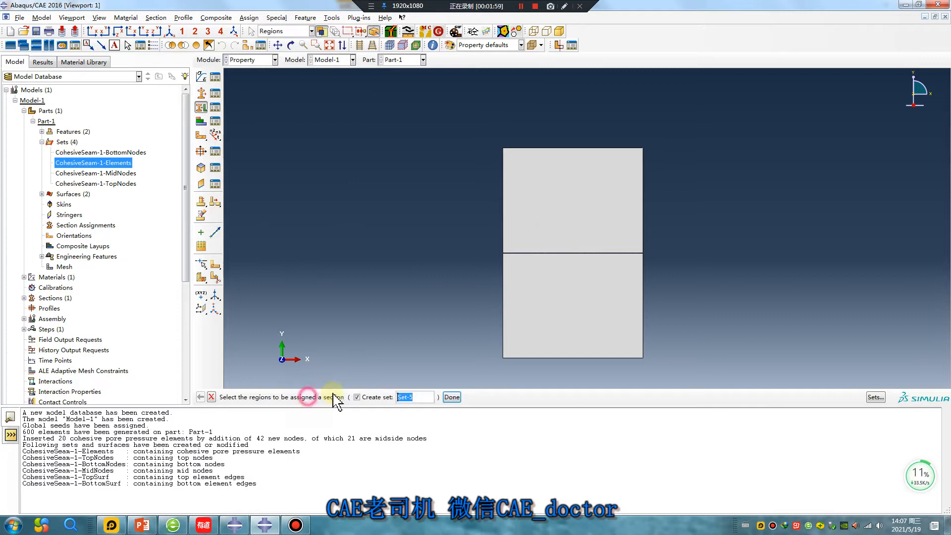
shift+click(550, 308)
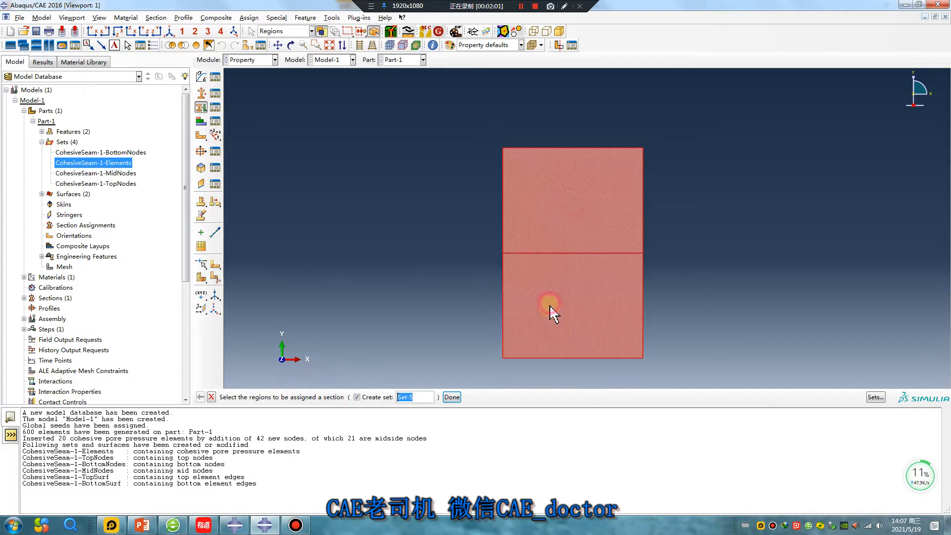
middle_click(404, 313)
click(99, 363)
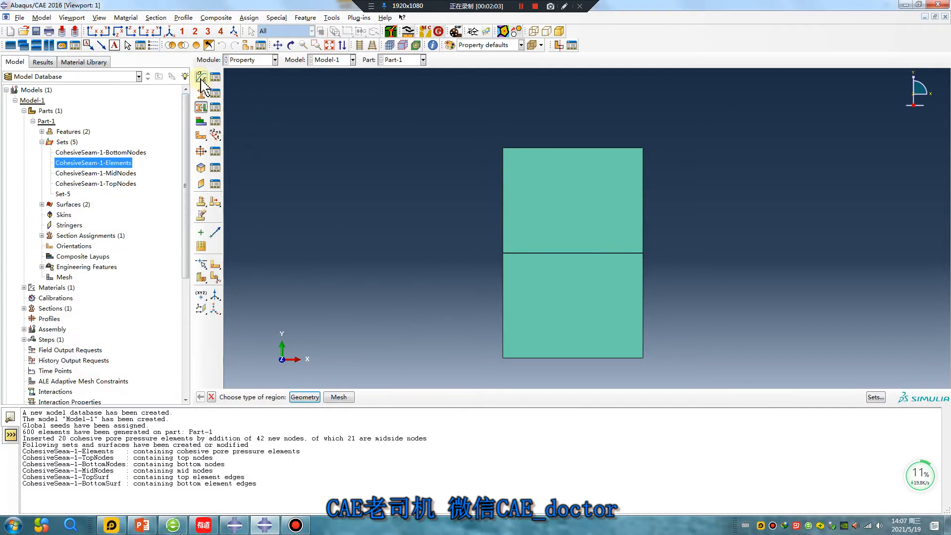
Start a material named cohesive with Maxs Damage behavior and widen its data columns so the headings are readable
click(201, 76)
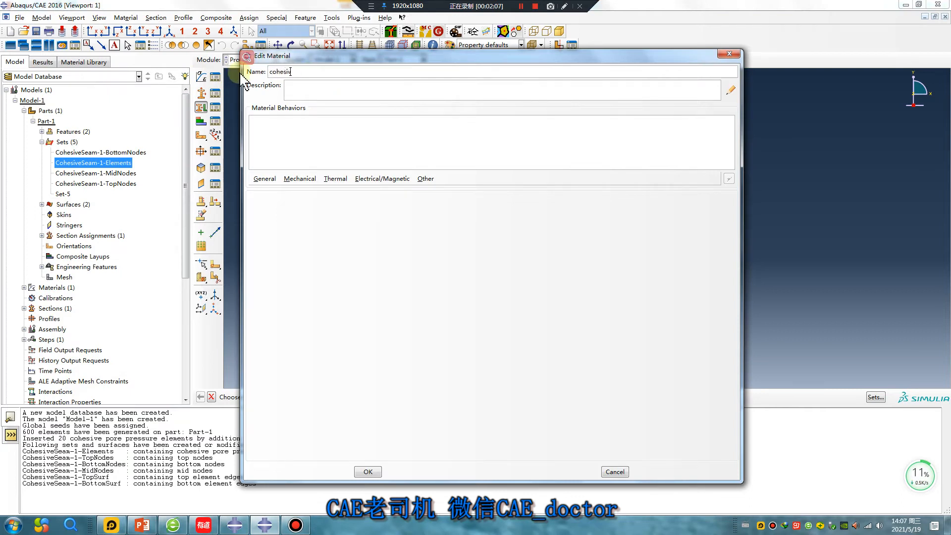
click(300, 182)
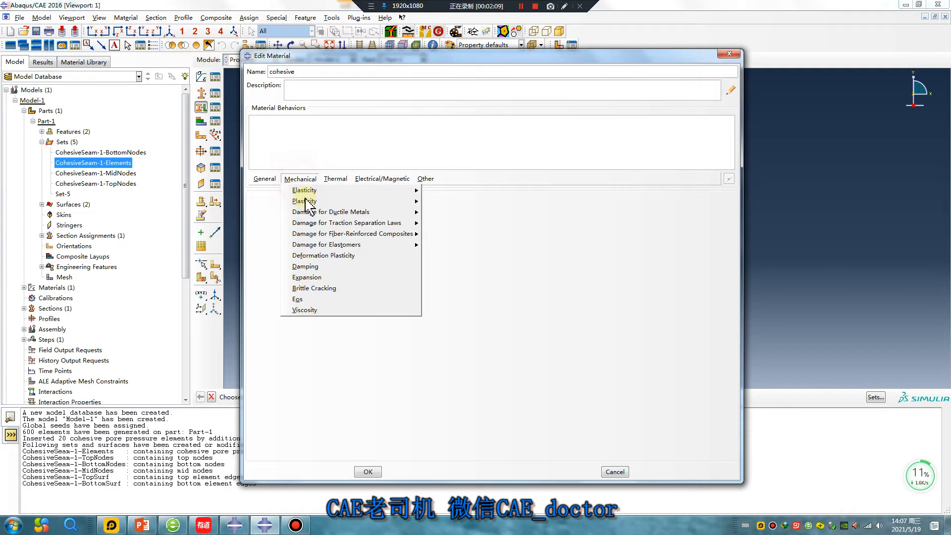
mouse_move(416, 224)
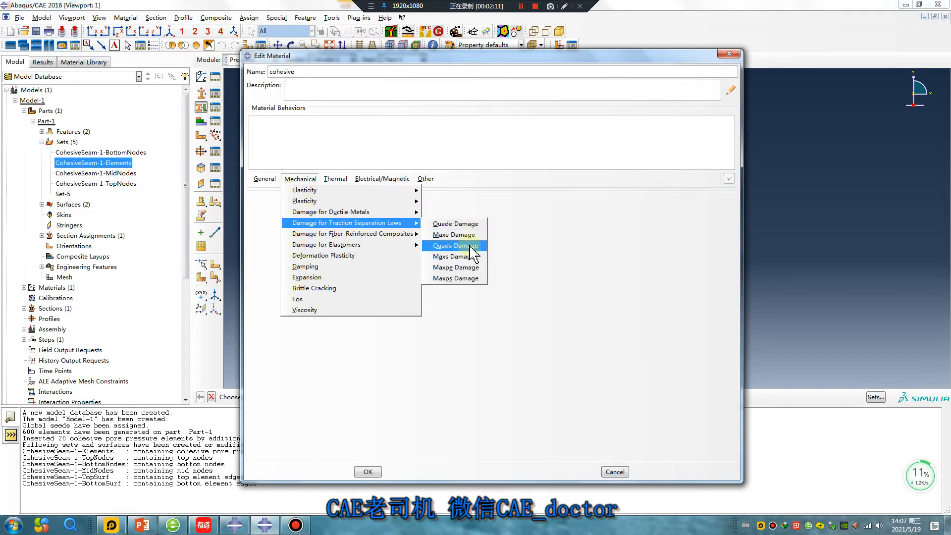
click(450, 257)
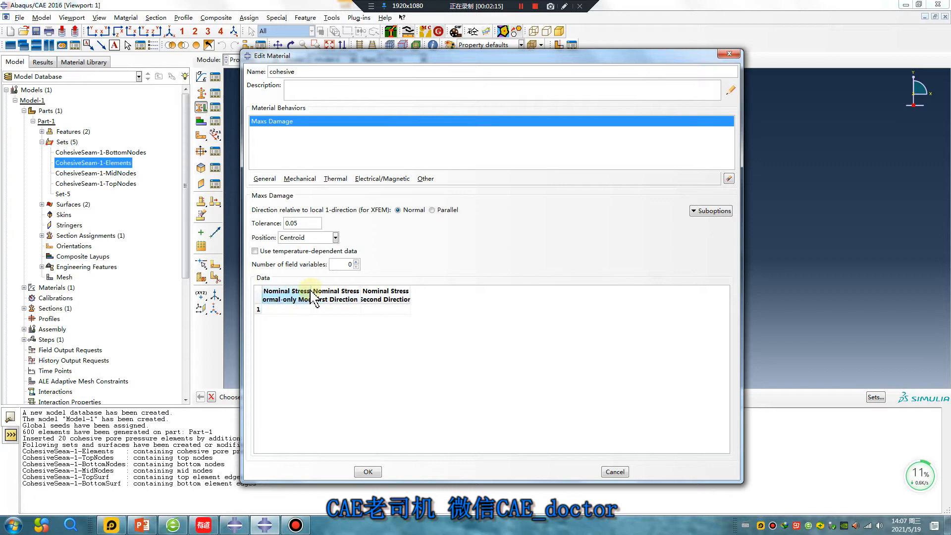
drag(311, 291, 504, 291)
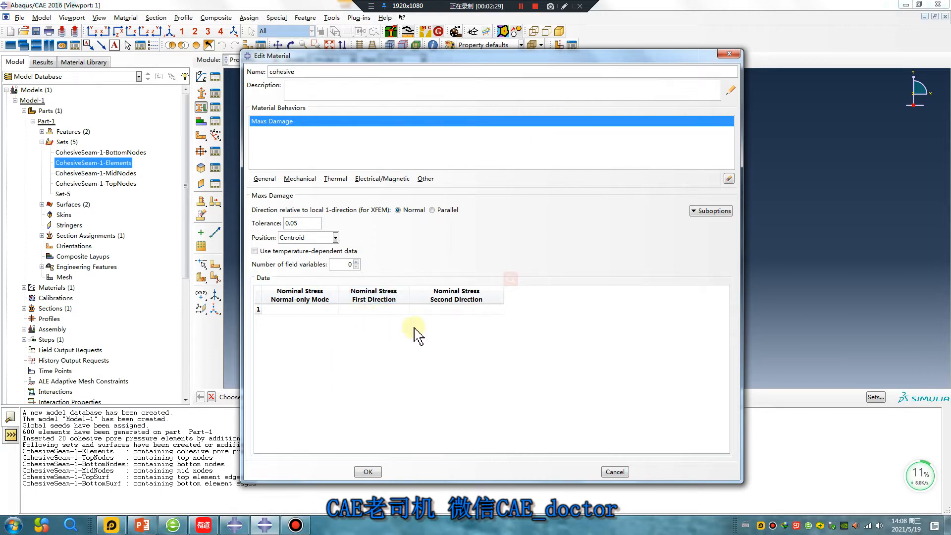
click(565, 6)
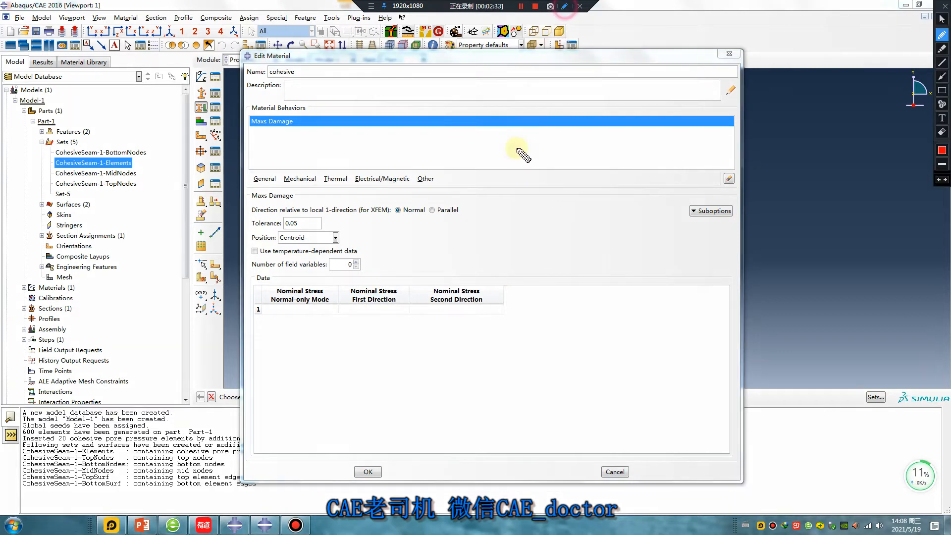
mouse_move(504, 213)
mouse_down()
mouse_move(448, 260)
mouse_move(766, 301)
mouse_up()
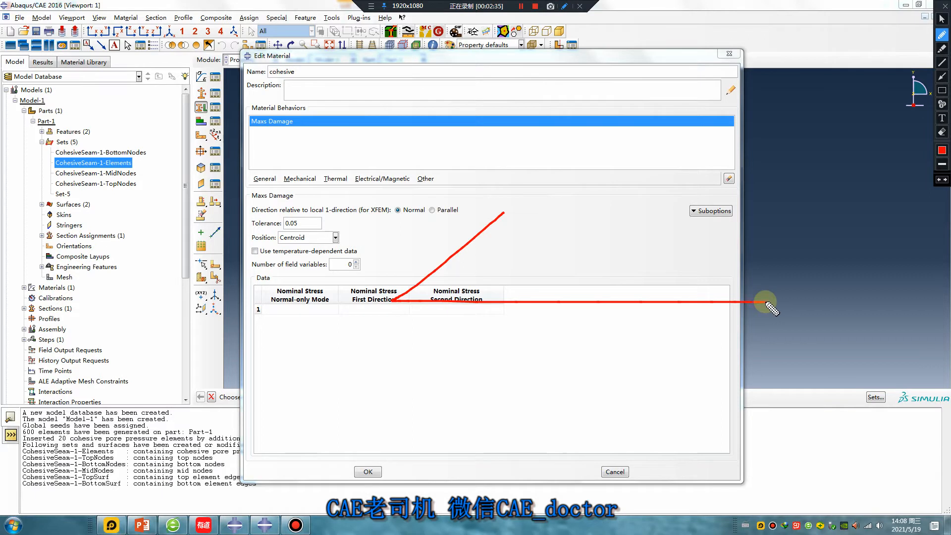
mouse_move(497, 203)
mouse_down()
mouse_move(790, 232)
mouse_move(741, 296)
mouse_up()
mouse_move(603, 214)
mouse_down()
mouse_move(617, 79)
mouse_move(638, 104)
mouse_up()
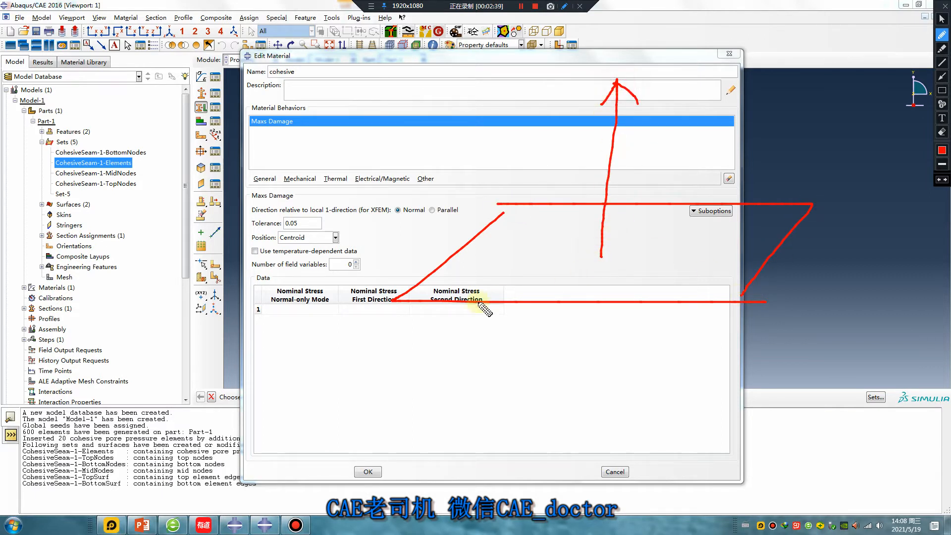
drag(601, 263, 688, 265)
mouse_move(602, 262)
mouse_down()
mouse_move(594, 207)
mouse_move(601, 213)
mouse_up()
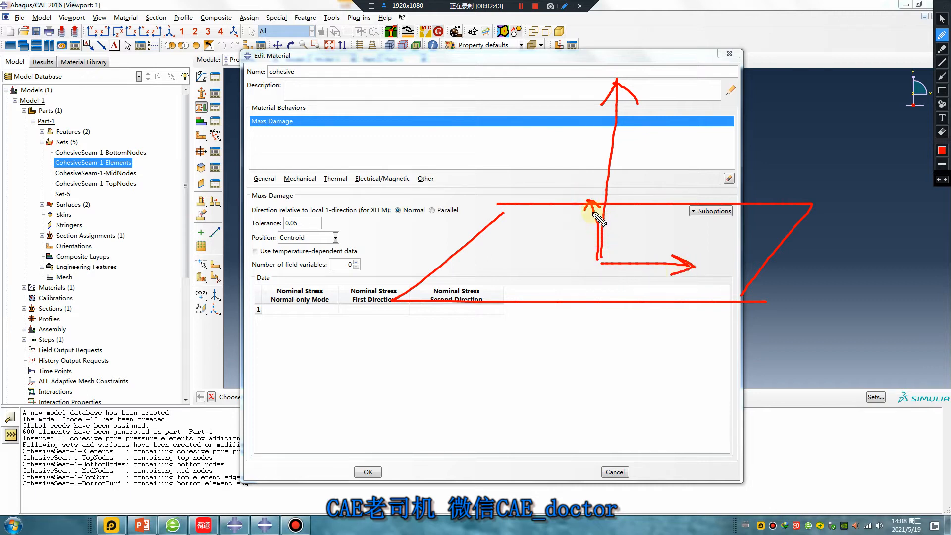
mouse_move(639, 148)
mouse_down()
mouse_move(676, 141)
mouse_move(687, 116)
mouse_move(730, 133)
mouse_move(740, 119)
mouse_up()
key(Escape)
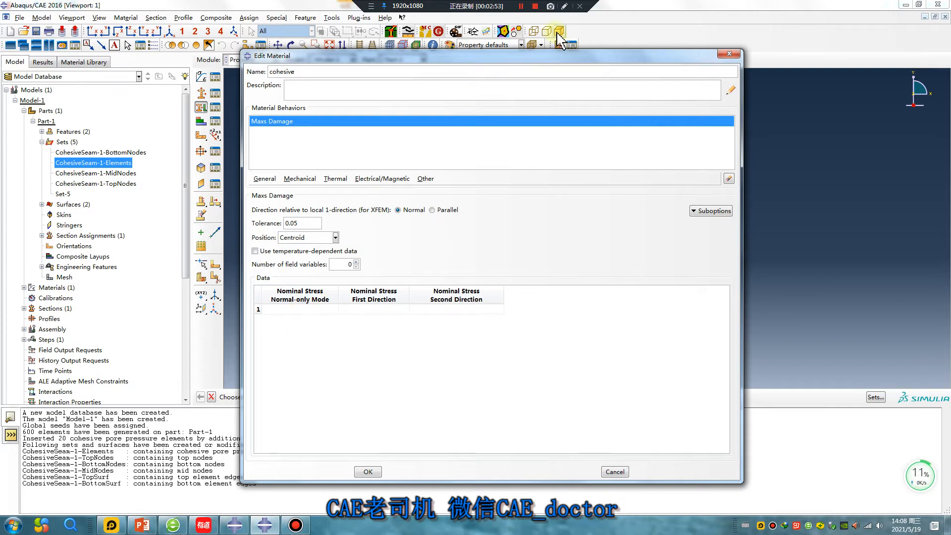
click(564, 6)
mouse_move(281, 401)
mouse_down()
mouse_move(387, 280)
mouse_move(511, 73)
mouse_move(934, 382)
mouse_up()
drag(282, 47, 246, 101)
mouse_move(300, 82)
mouse_down()
mouse_move(286, 65)
mouse_move(272, 378)
mouse_move(425, 393)
mouse_move(944, 396)
mouse_up()
mouse_move(872, 349)
mouse_down()
mouse_move(943, 398)
mouse_move(890, 409)
mouse_up()
drag(277, 74, 533, 81)
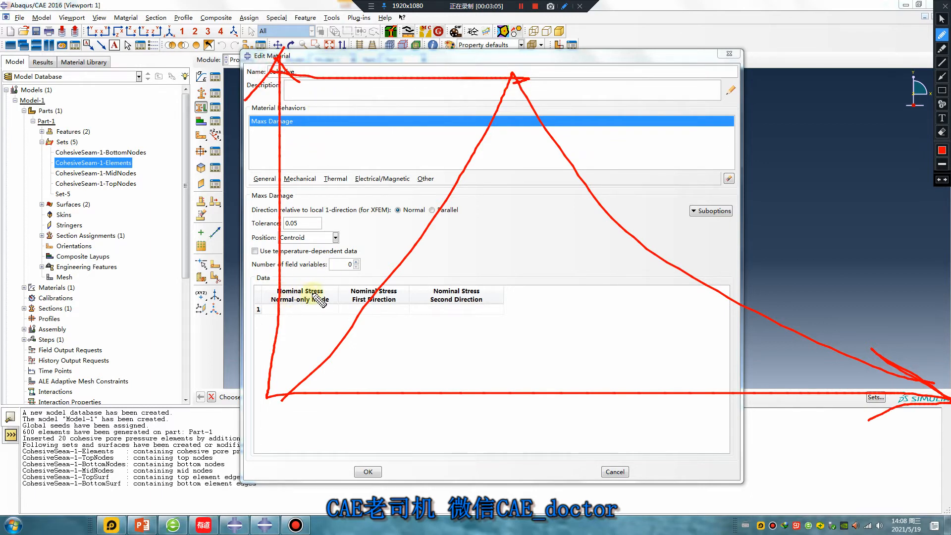
drag(367, 94, 321, 143)
drag(399, 115, 382, 132)
mouse_move(430, 105)
mouse_down()
mouse_move(398, 155)
mouse_move(456, 98)
mouse_move(462, 211)
mouse_up()
mouse_move(483, 131)
mouse_down()
mouse_move(505, 138)
mouse_move(480, 144)
mouse_move(501, 134)
mouse_move(513, 148)
mouse_up()
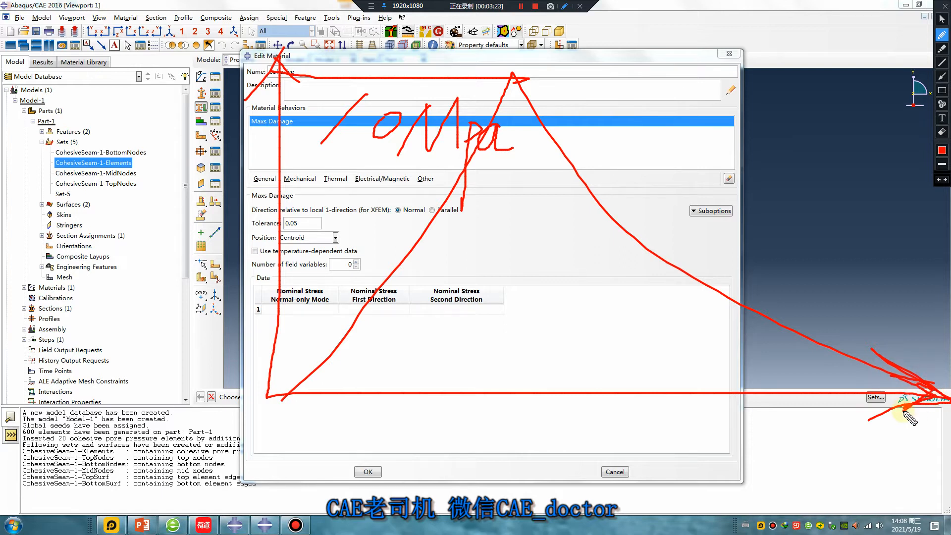
mouse_move(838, 295)
mouse_down()
mouse_move(861, 321)
mouse_move(875, 319)
mouse_move(885, 300)
mouse_move(909, 328)
mouse_up()
mouse_move(811, 337)
mouse_down()
mouse_move(936, 342)
mouse_move(920, 259)
mouse_move(803, 260)
mouse_move(811, 342)
mouse_up()
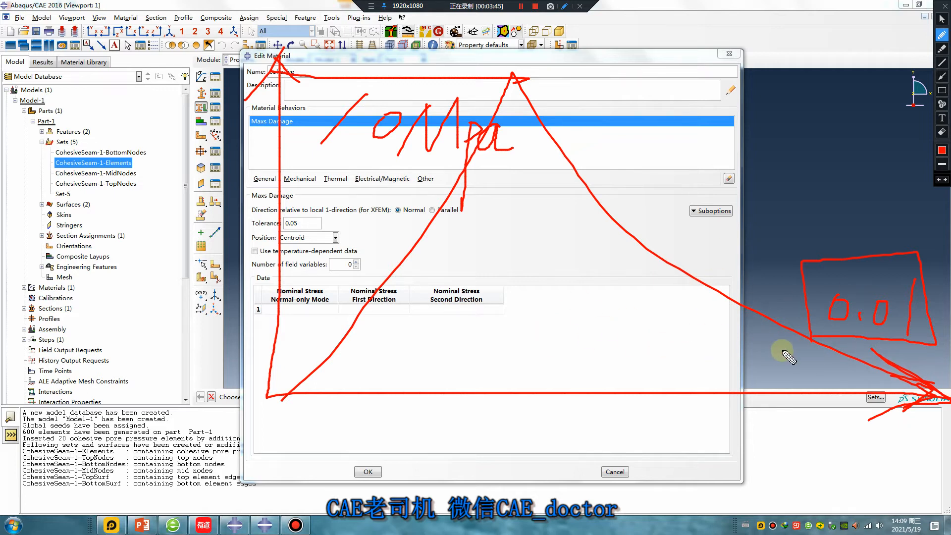
mouse_move(512, 75)
mouse_down()
mouse_move(524, 361)
mouse_move(537, 373)
mouse_up()
drag(945, 307, 827, 385)
mouse_move(912, 350)
mouse_down()
mouse_move(908, 367)
mouse_move(933, 349)
mouse_up()
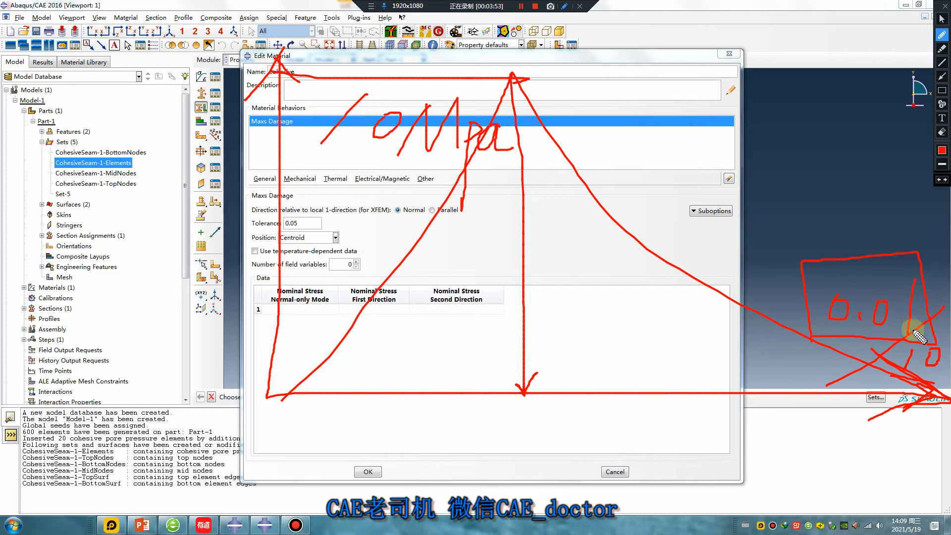
drag(559, 350, 585, 366)
mouse_move(629, 333)
mouse_down()
mouse_move(653, 347)
mouse_move(670, 333)
mouse_move(692, 375)
mouse_up()
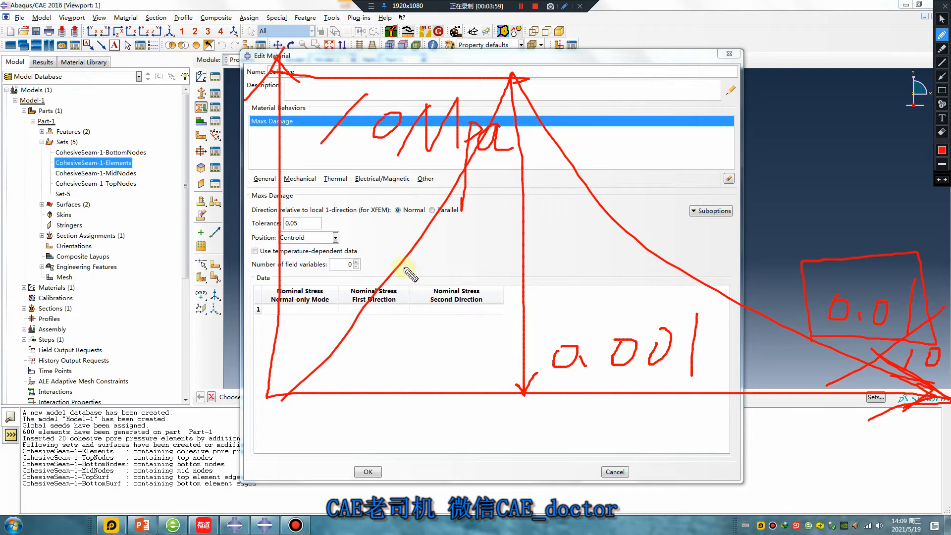
drag(396, 258, 394, 267)
drag(392, 279, 425, 258)
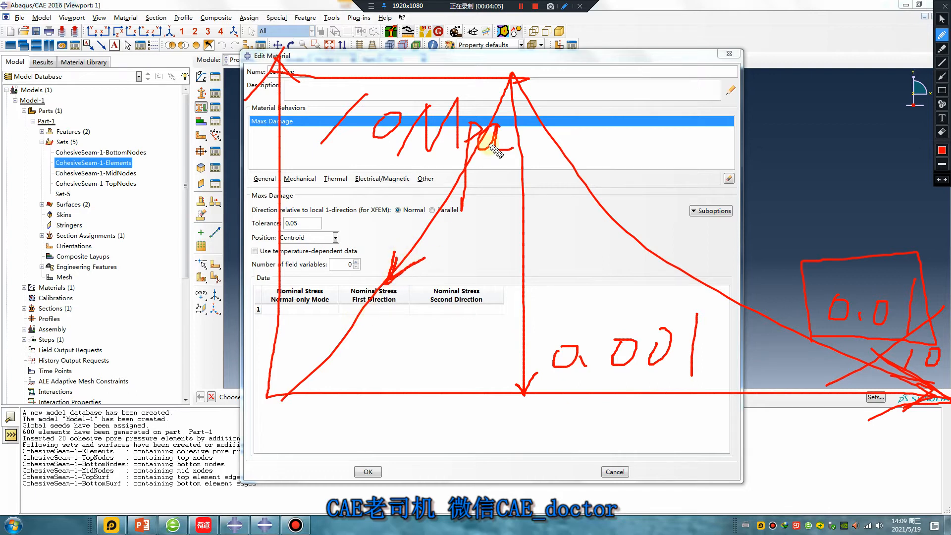
mouse_move(512, 77)
mouse_down()
mouse_move(450, 198)
mouse_move(384, 290)
mouse_move(324, 359)
mouse_move(264, 395)
mouse_up()
drag(680, 148, 610, 174)
mouse_move(692, 92)
mouse_down()
mouse_move(721, 152)
mouse_move(759, 144)
mouse_move(768, 183)
mouse_move(791, 163)
mouse_move(850, 190)
mouse_up()
drag(515, 77, 292, 396)
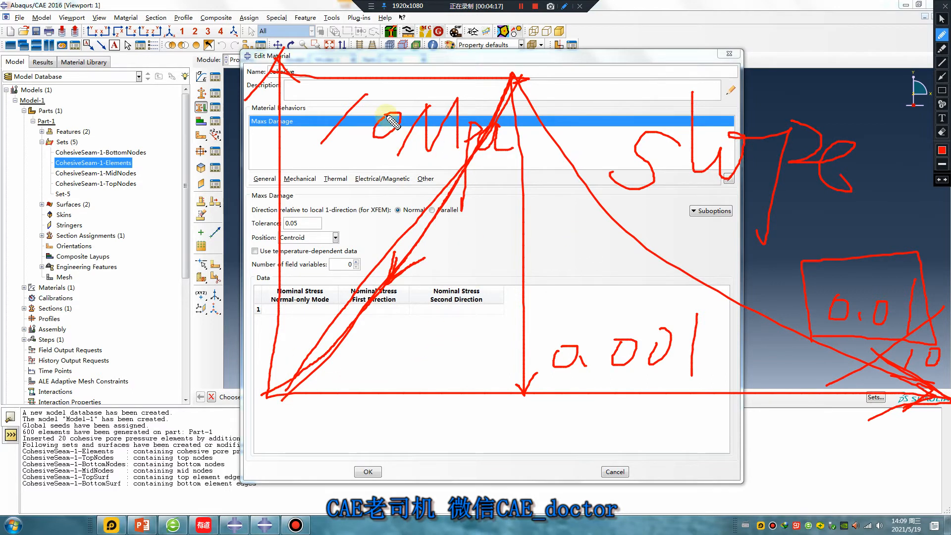
drag(573, 243, 573, 304)
drag(603, 257, 604, 297)
drag(708, 250, 464, 372)
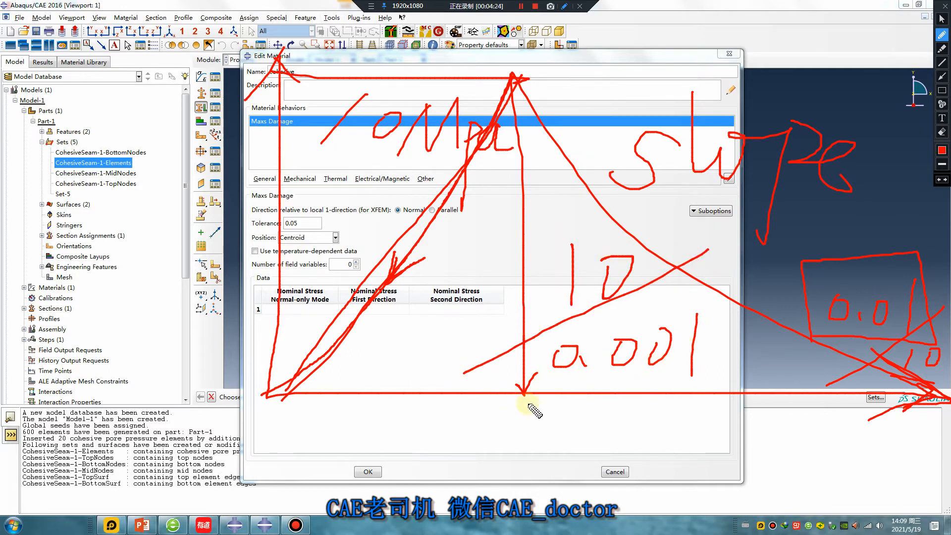
drag(436, 304, 448, 306)
drag(424, 318, 443, 319)
mouse_move(400, 344)
mouse_down()
mouse_move(398, 392)
mouse_move(420, 350)
mouse_move(403, 374)
mouse_move(442, 381)
mouse_up()
mouse_move(478, 311)
mouse_down()
mouse_move(457, 349)
mouse_move(499, 350)
mouse_up()
drag(480, 311, 479, 395)
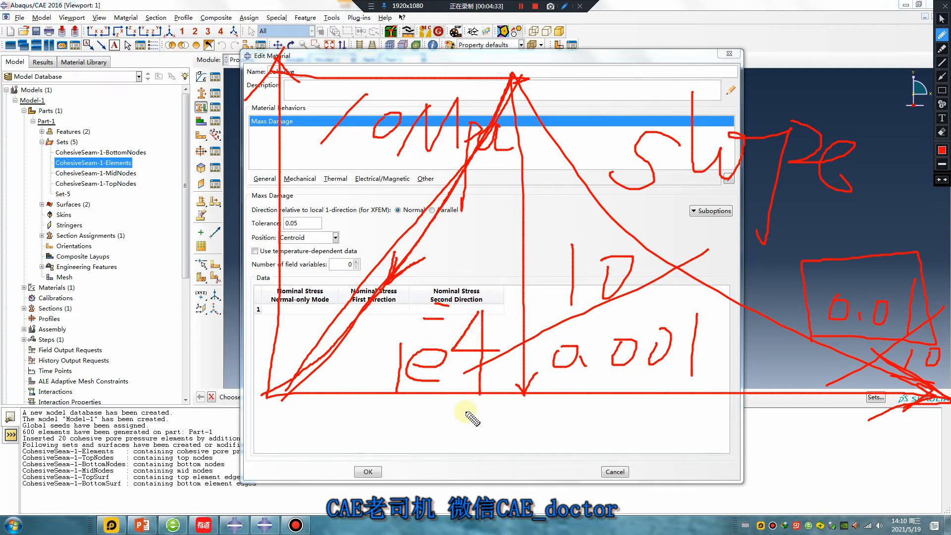
mouse_move(481, 411)
mouse_down()
mouse_move(379, 346)
mouse_move(517, 322)
mouse_move(463, 417)
mouse_up()
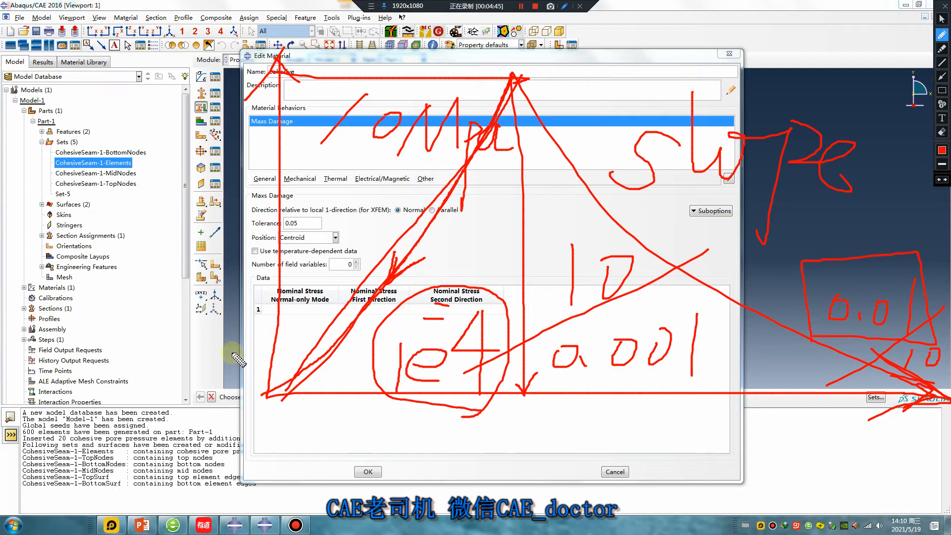
drag(508, 402, 549, 435)
mouse_move(543, 401)
mouse_down()
mouse_move(508, 434)
mouse_move(607, 422)
mouse_up()
mouse_move(598, 391)
mouse_down()
mouse_move(602, 442)
mouse_move(673, 435)
mouse_up()
drag(699, 390, 700, 460)
drag(740, 411, 775, 409)
drag(755, 374, 754, 444)
drag(795, 345, 793, 437)
drag(794, 419, 808, 442)
mouse_move(821, 409)
mouse_down()
mouse_move(820, 447)
mouse_move(849, 422)
mouse_move(869, 441)
mouse_move(932, 445)
mouse_move(842, 447)
mouse_up()
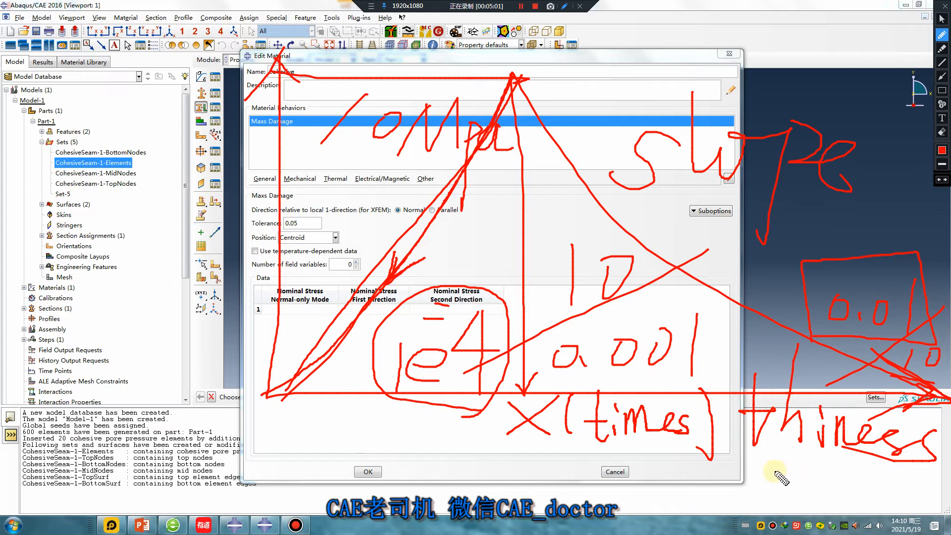
mouse_move(756, 451)
mouse_down()
mouse_move(937, 457)
mouse_move(735, 466)
mouse_move(799, 505)
mouse_up()
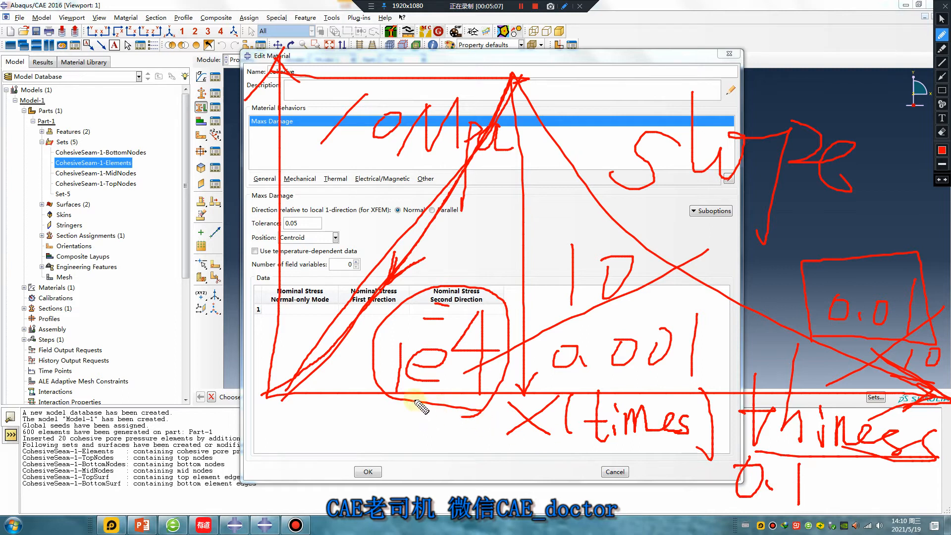
mouse_move(443, 419)
mouse_down()
mouse_move(452, 442)
mouse_move(500, 462)
mouse_move(505, 455)
mouse_move(530, 492)
mouse_move(548, 479)
mouse_move(590, 498)
mouse_up()
mouse_move(607, 464)
mouse_down()
mouse_move(655, 493)
mouse_move(617, 502)
mouse_up()
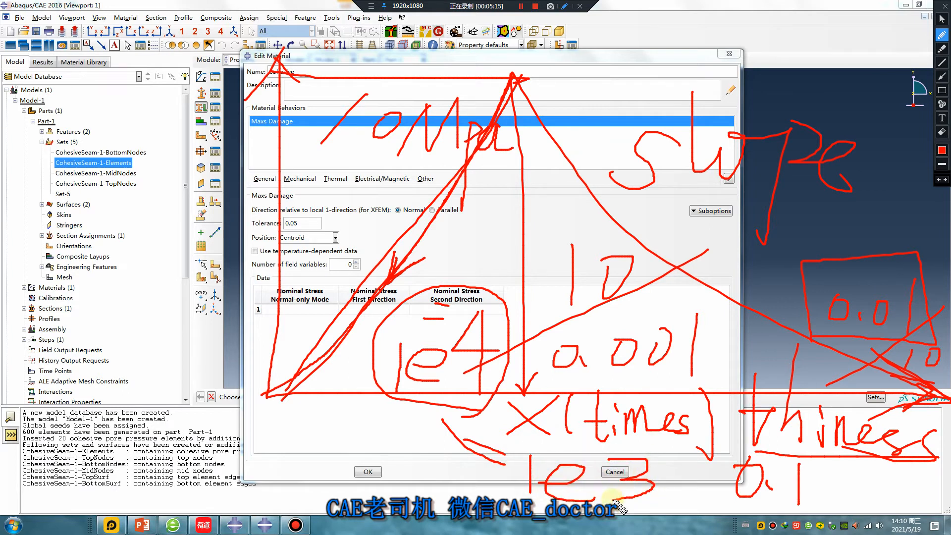
mouse_move(528, 502)
mouse_down()
mouse_move(648, 501)
mouse_move(644, 448)
mouse_move(520, 449)
mouse_move(533, 508)
mouse_up()
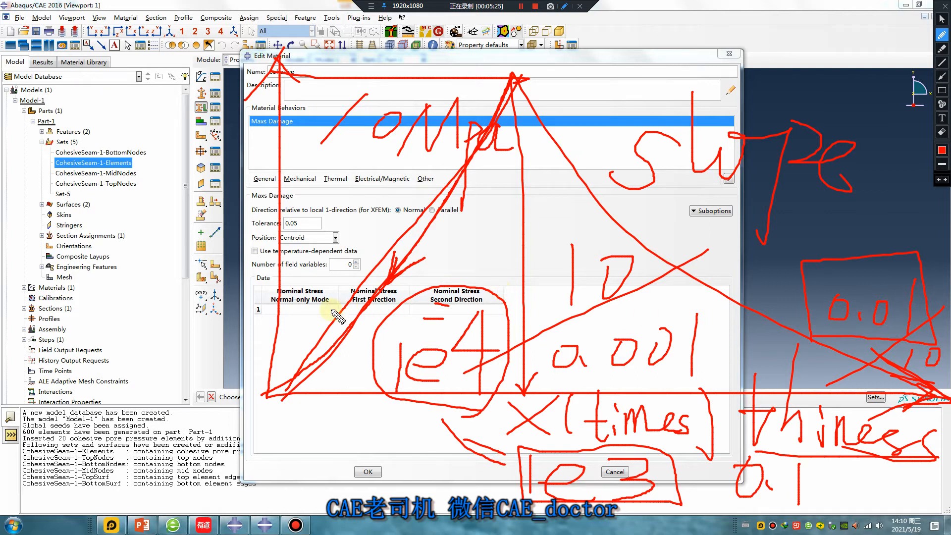
key(Escape)
Set the Maxs Damage nominal stresses to 10 for the normal-only mode, first direction and second direction
click(310, 310)
text(10)
click(357, 309)
text(10)
click(455, 309)
text(10)
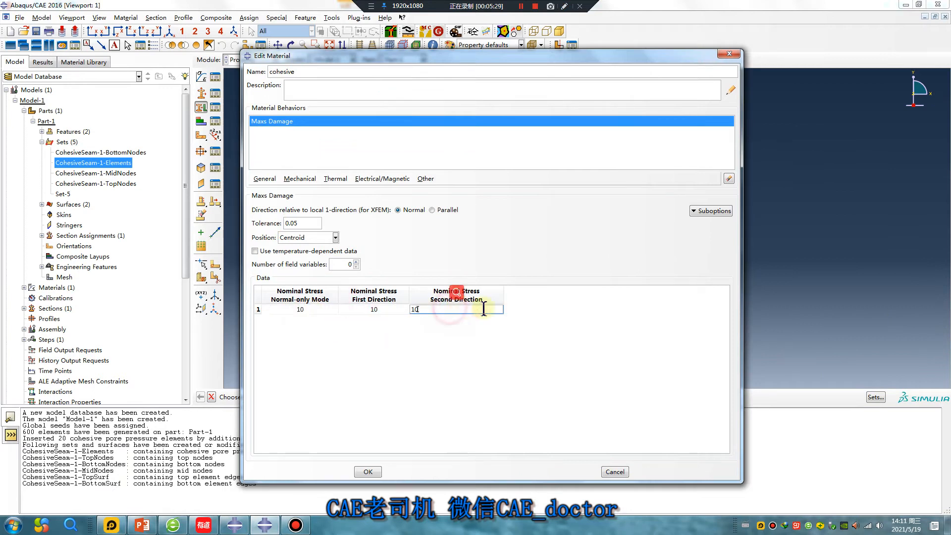
Add displacement-based damage evolution with linear softening and a displacement at failure of 0.01 to the Maxs Damage behavior
click(710, 210)
click(723, 219)
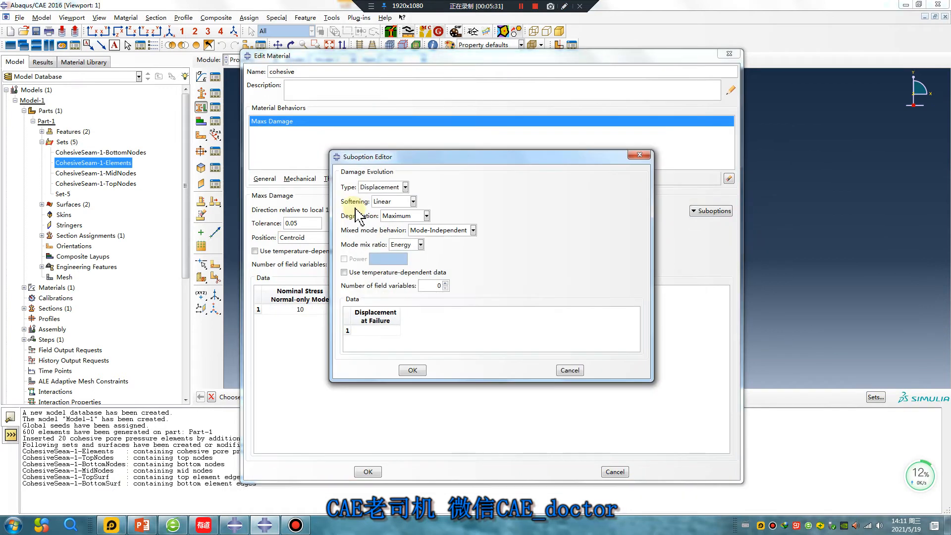
click(388, 330)
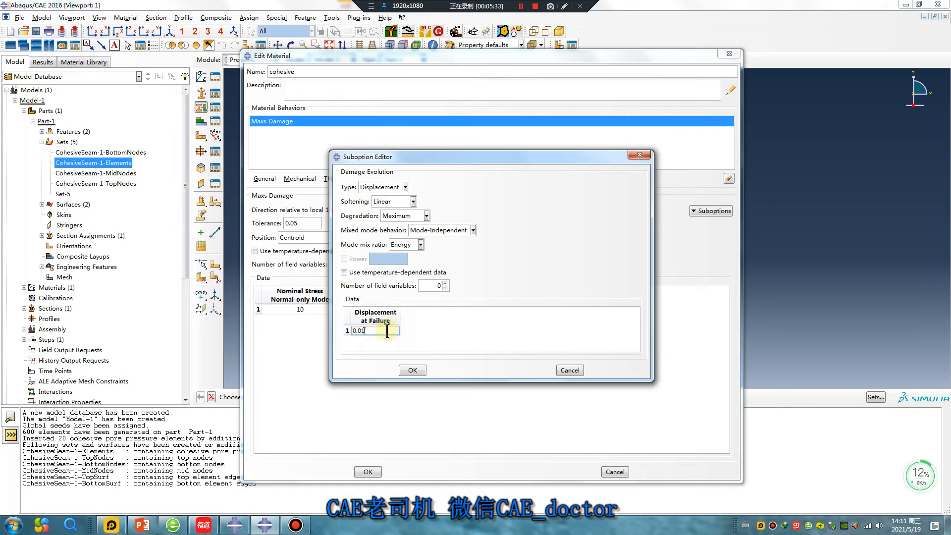
text(0.01)
click(413, 371)
Add cohesive damage stabilization with a viscosity coefficient of 0.001
click(711, 211)
click(723, 235)
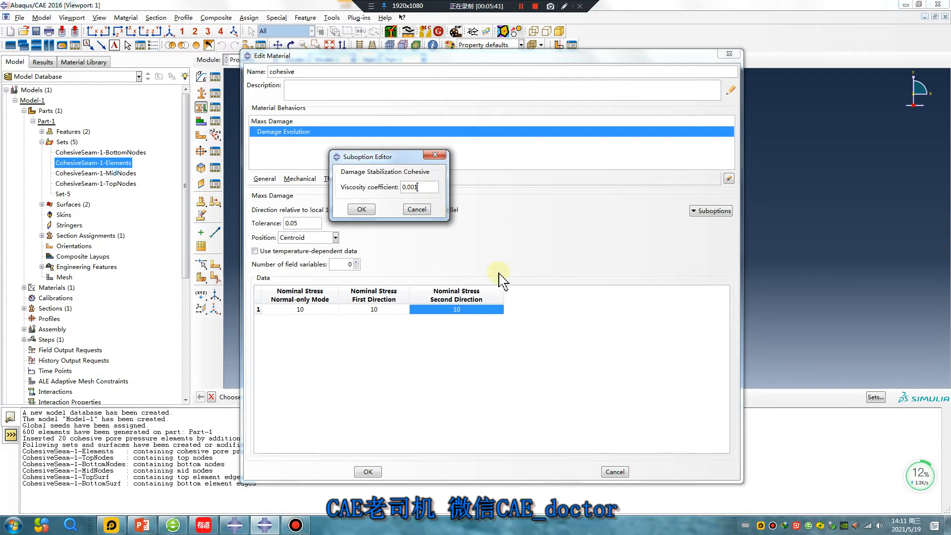
click(368, 211)
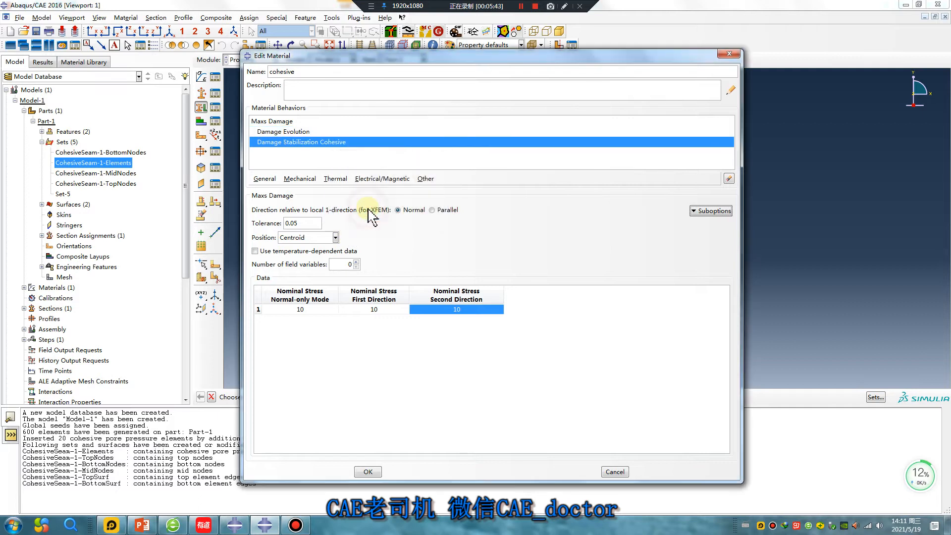
Add Traction-type elastic behavior with E/Enn, G1/Ess and G2/Ett each set to 1E3, and finish the cohesive material
click(300, 180)
mouse_move(307, 192)
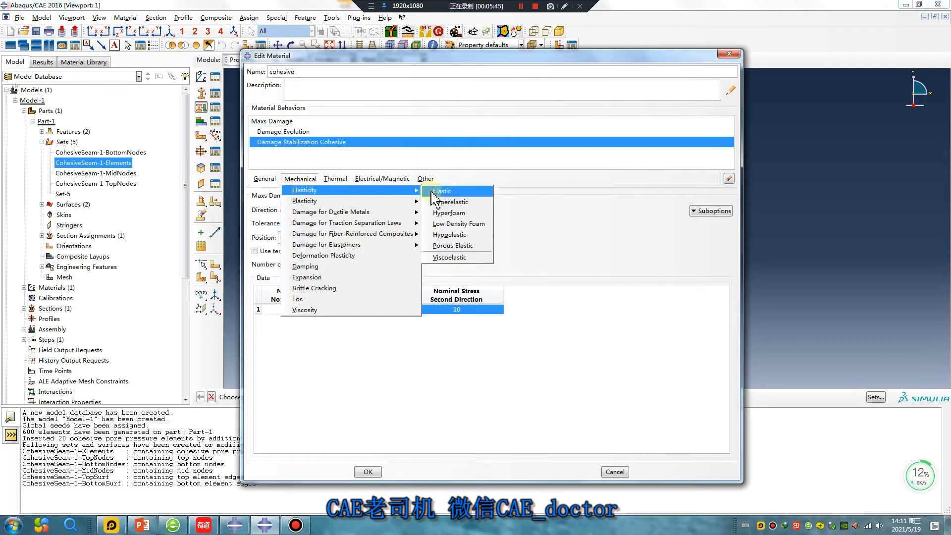
click(460, 192)
click(317, 212)
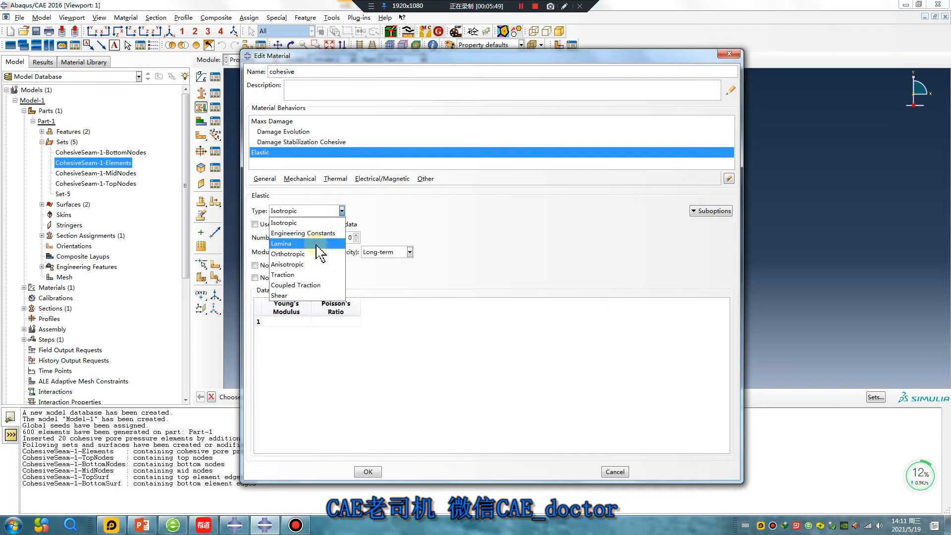
click(303, 275)
click(299, 314)
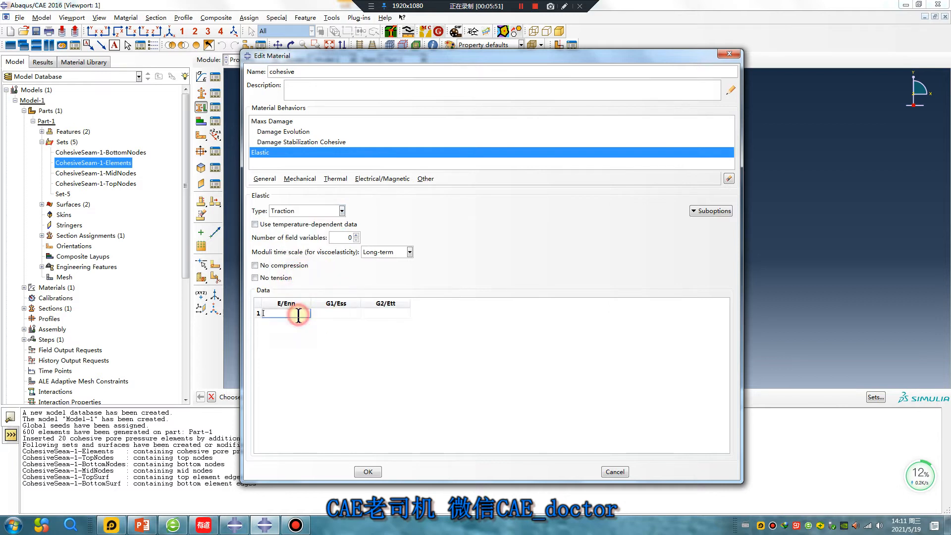
text(1E3)
click(333, 315)
text(1E3)
click(377, 315)
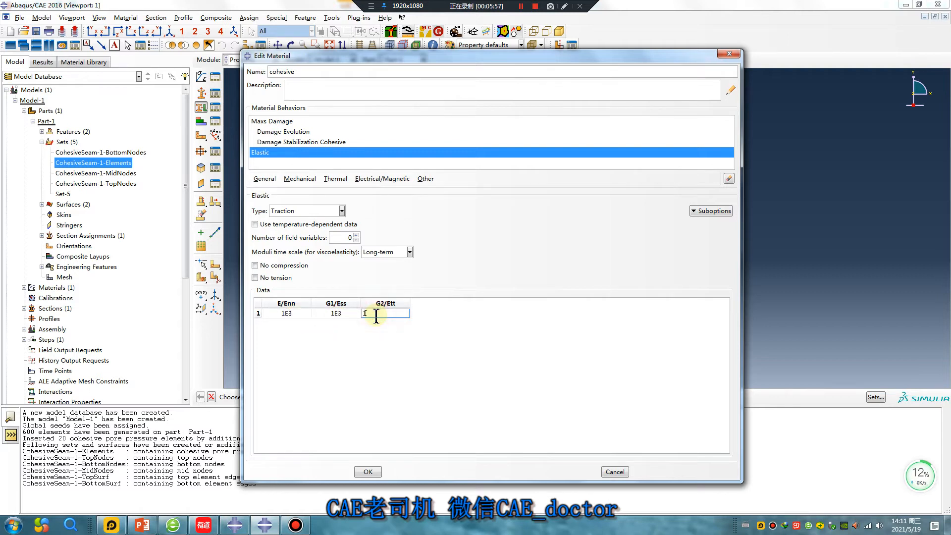
text(1E3)
click(368, 472)
Create a cohesive section named COHESIVE using the cohesive material, Traction Separation response and a specified initial thickness
click(201, 105)
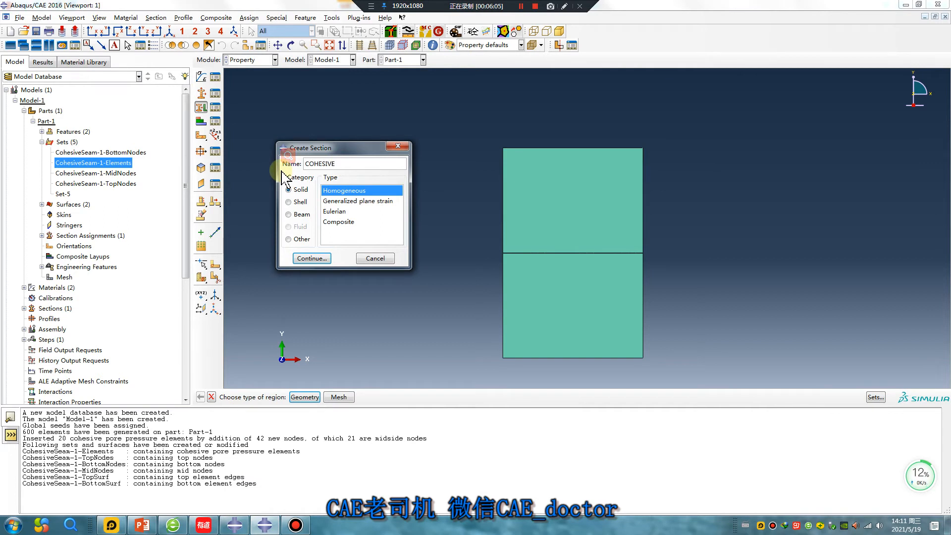
click(288, 239)
click(337, 201)
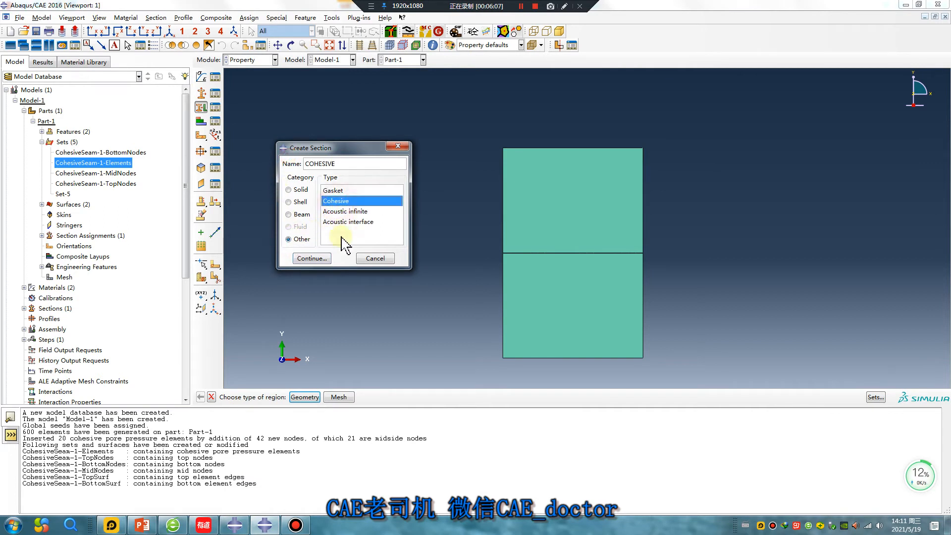
click(315, 258)
click(310, 206)
click(288, 227)
click(292, 222)
click(290, 233)
click(277, 260)
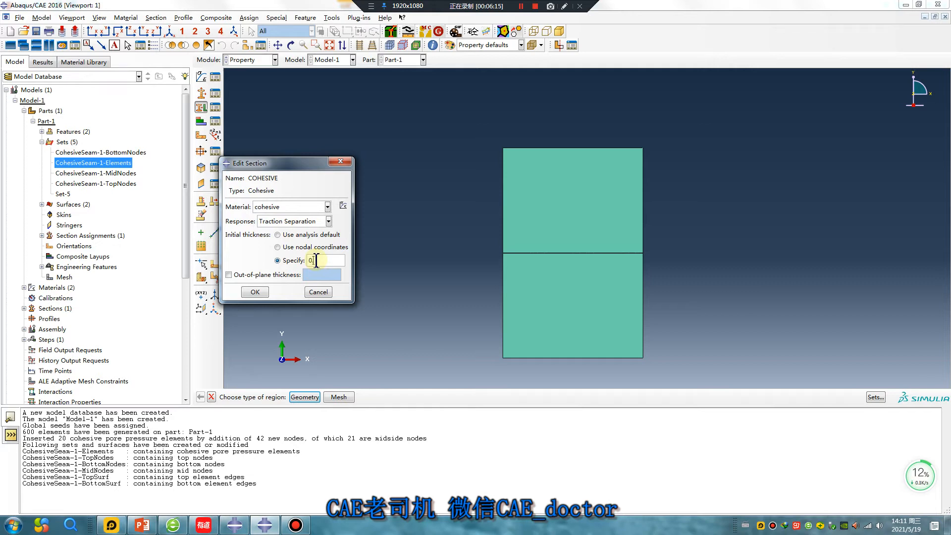
click(254, 292)
Create a dependent instance of Part-1 in the Assembly module
click(261, 60)
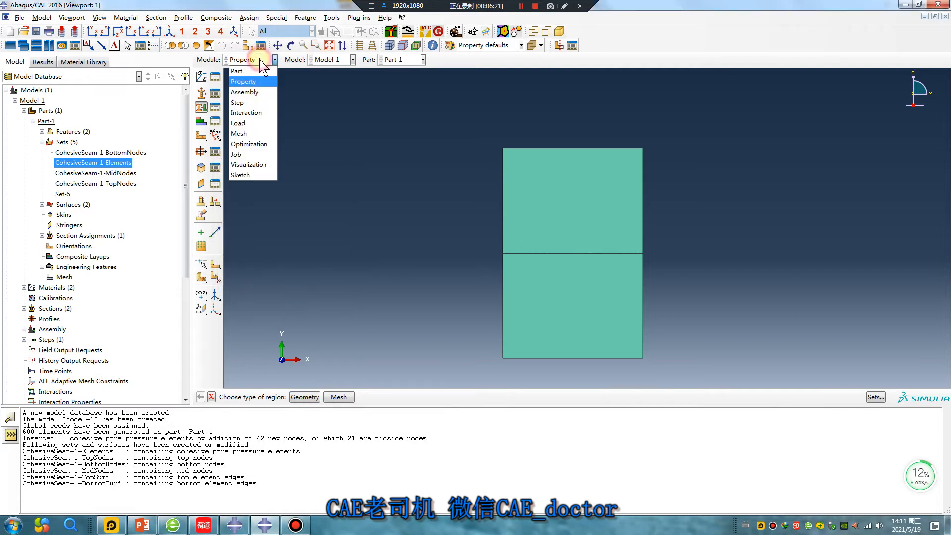
click(248, 92)
click(200, 76)
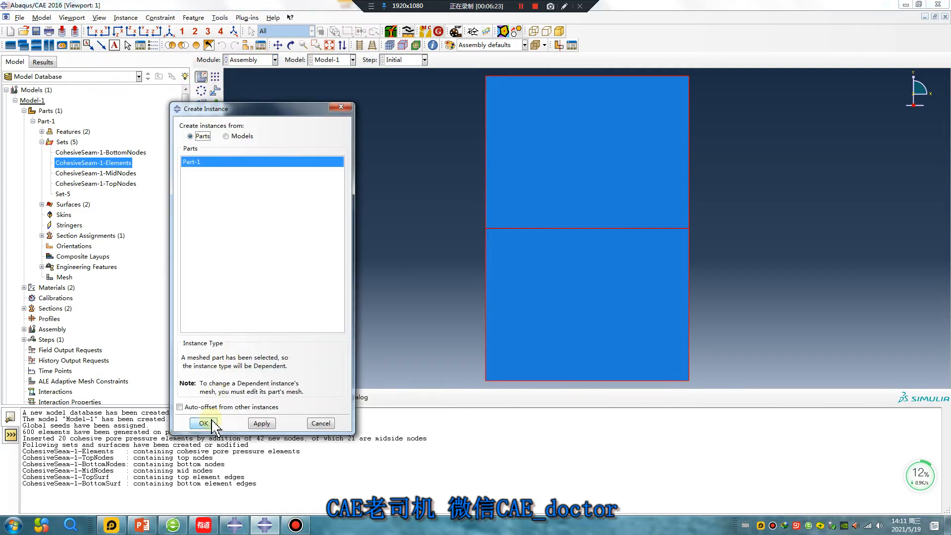
click(212, 421)
Create a Static, General step named Step-1 with an initial increment size of 0.001 and a maximum of 10000 increments
click(262, 60)
click(250, 102)
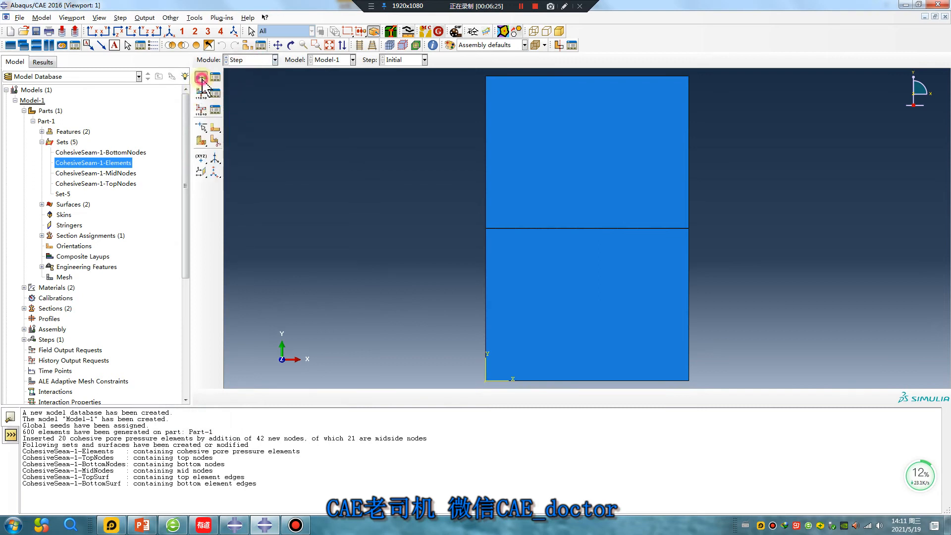
click(200, 77)
click(275, 323)
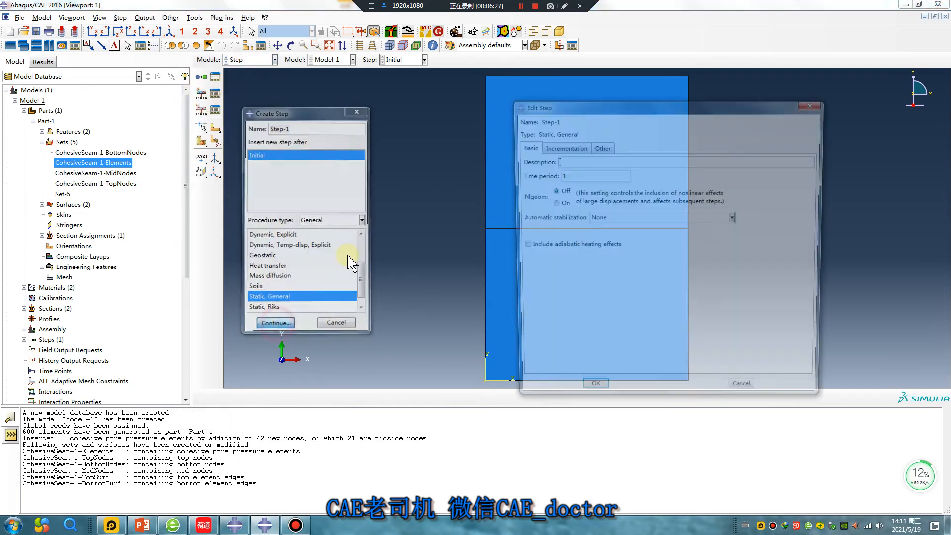
click(562, 145)
double_click(575, 199)
text(0.001)
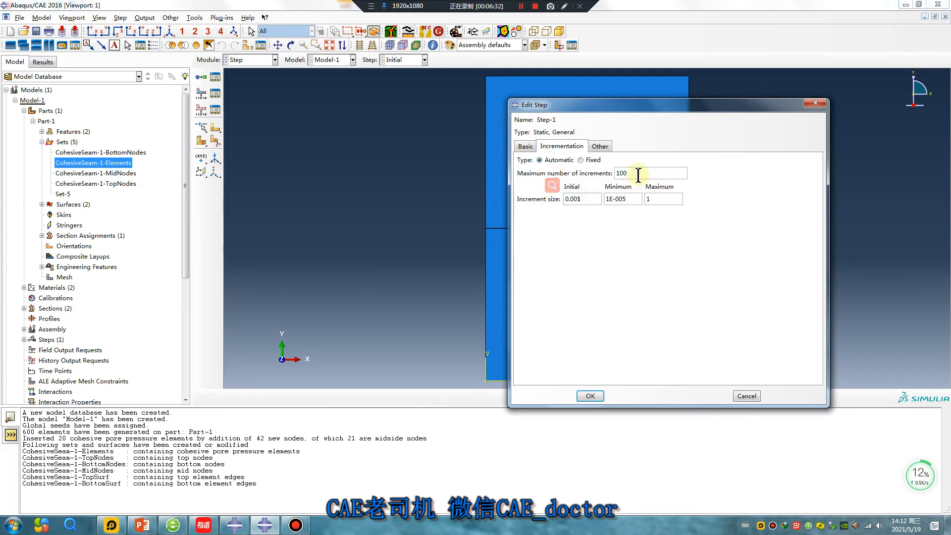
click(639, 175)
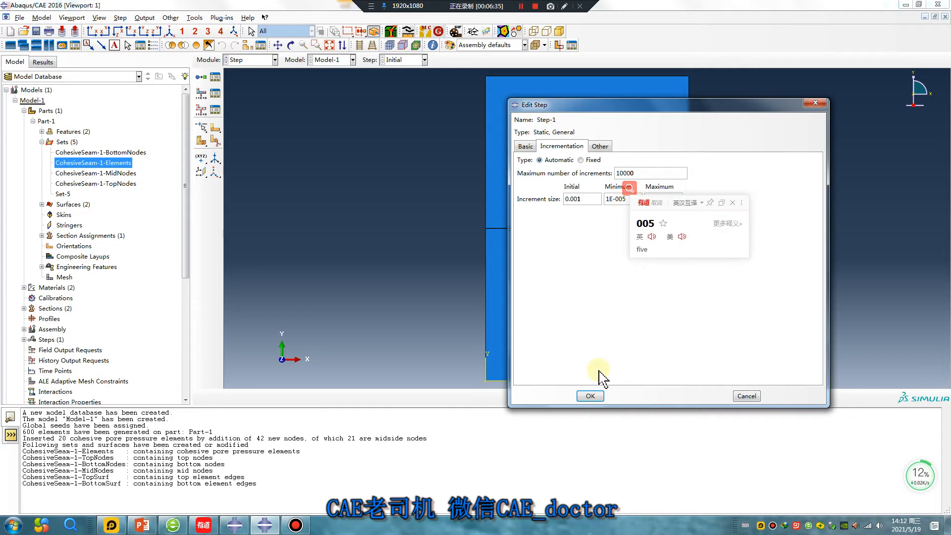
click(590, 396)
Add the SDEG scalar stiffness degradation and DMICRT damage initiation criteria variables to the F-Output-1 field output request
click(215, 93)
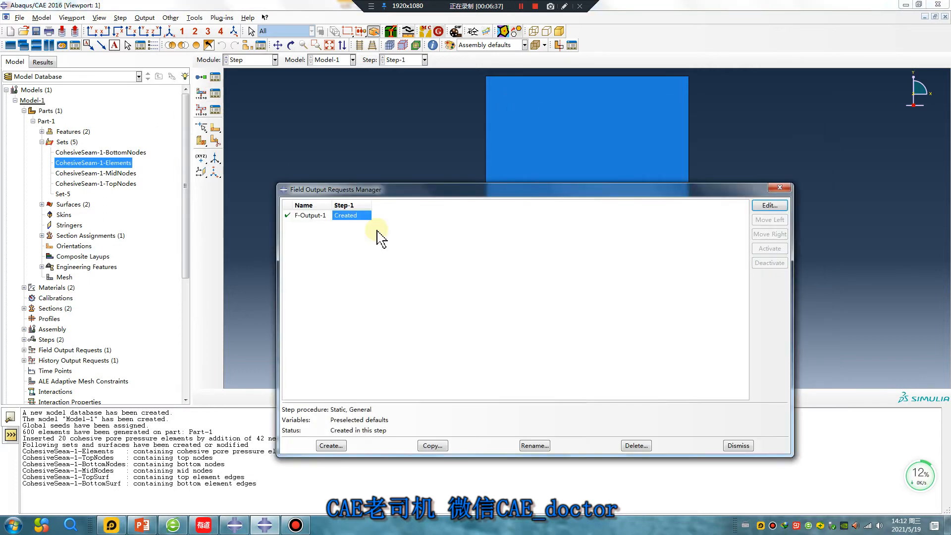
double_click(359, 215)
click(474, 286)
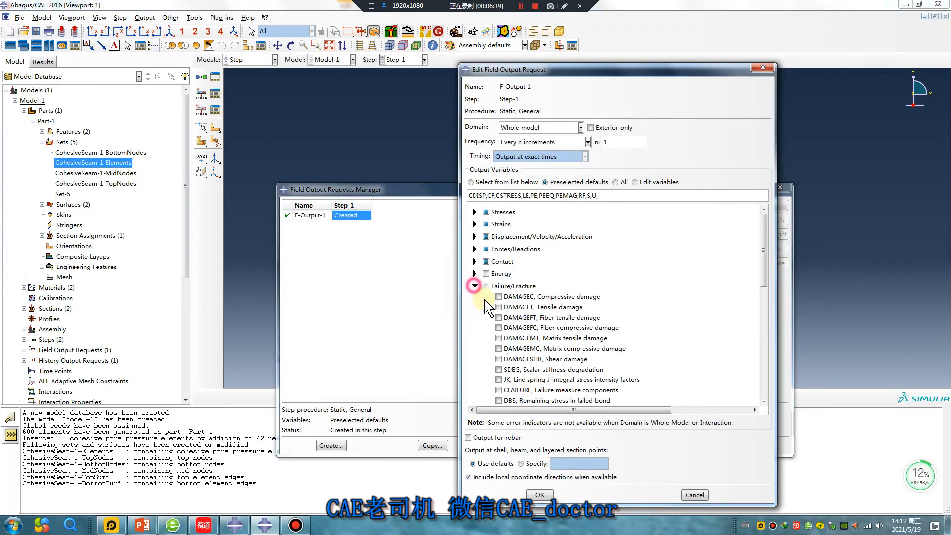
click(499, 370)
scroll(486, 364, down, 4)
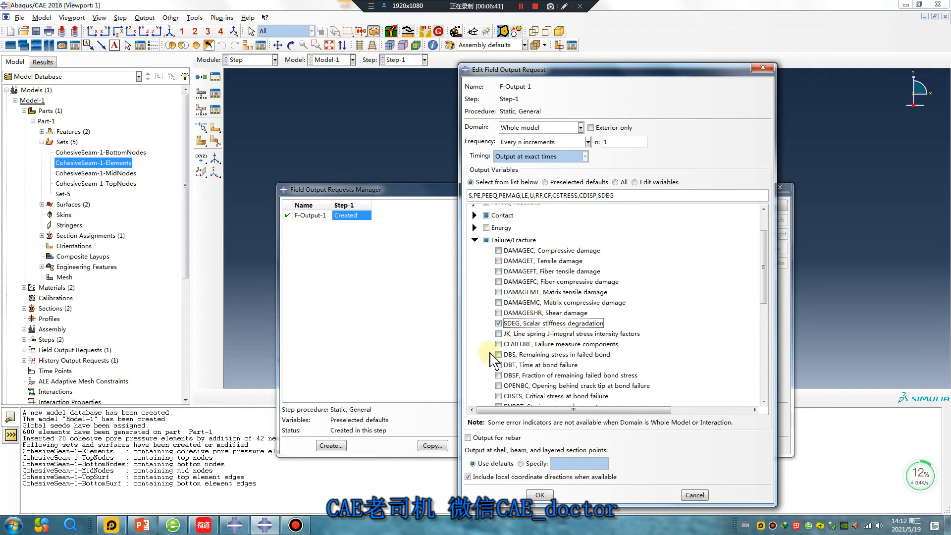
scroll(486, 365, down, 1)
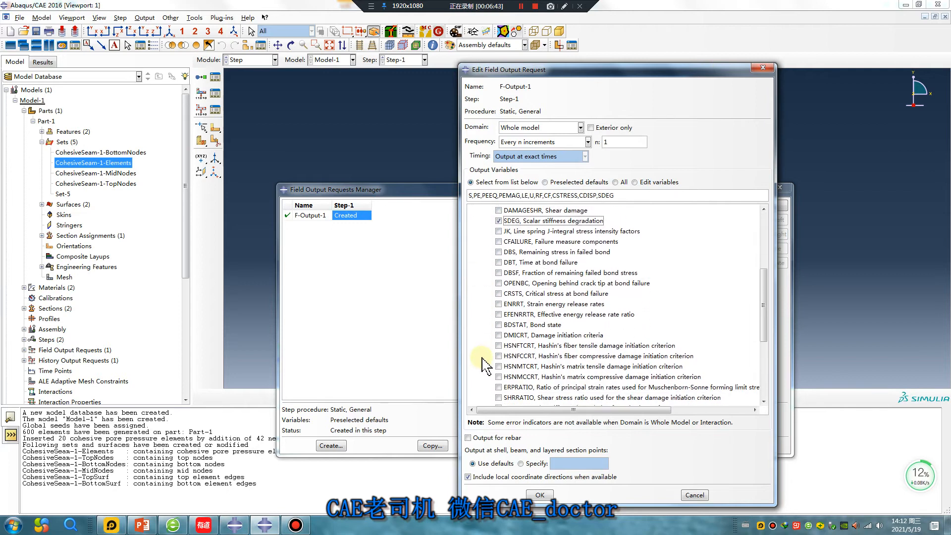
mouse_move(505, 339)
click(504, 337)
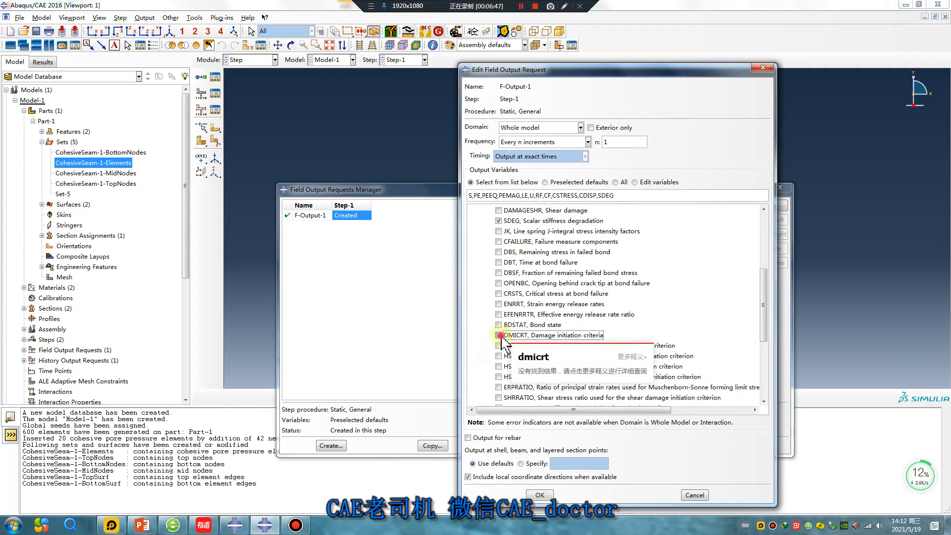
Add the STATUS variable from State/Field/User/Time to the field output request and finish editing the requests
scroll(485, 349, down, 5)
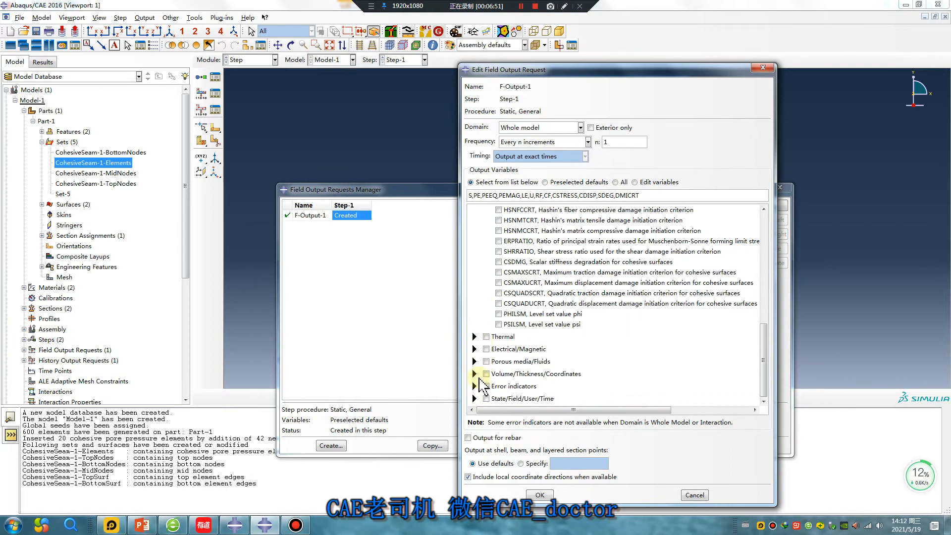
click(475, 398)
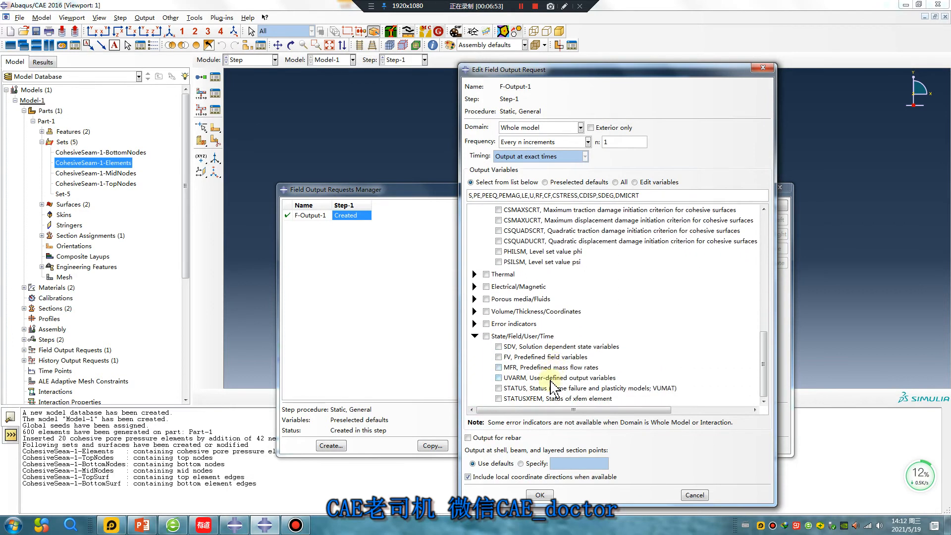
click(500, 389)
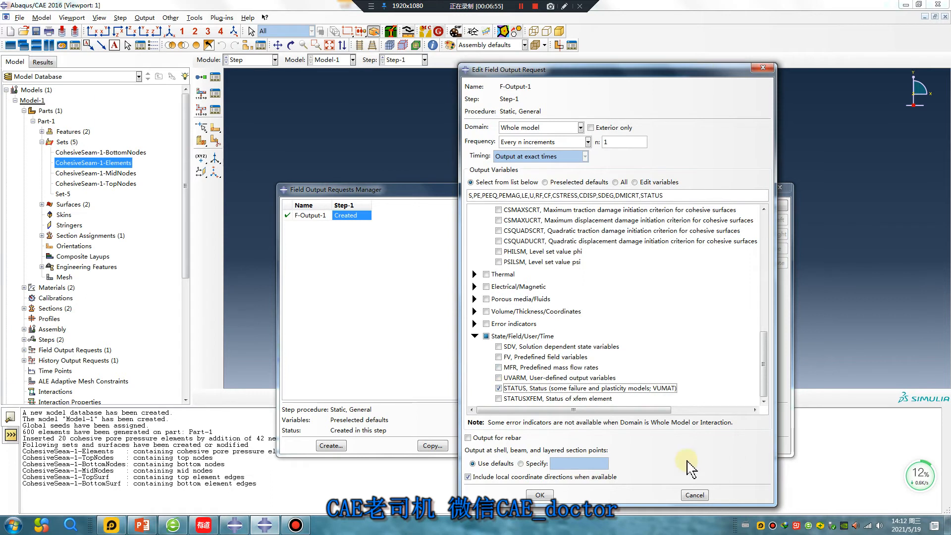
click(541, 497)
click(780, 187)
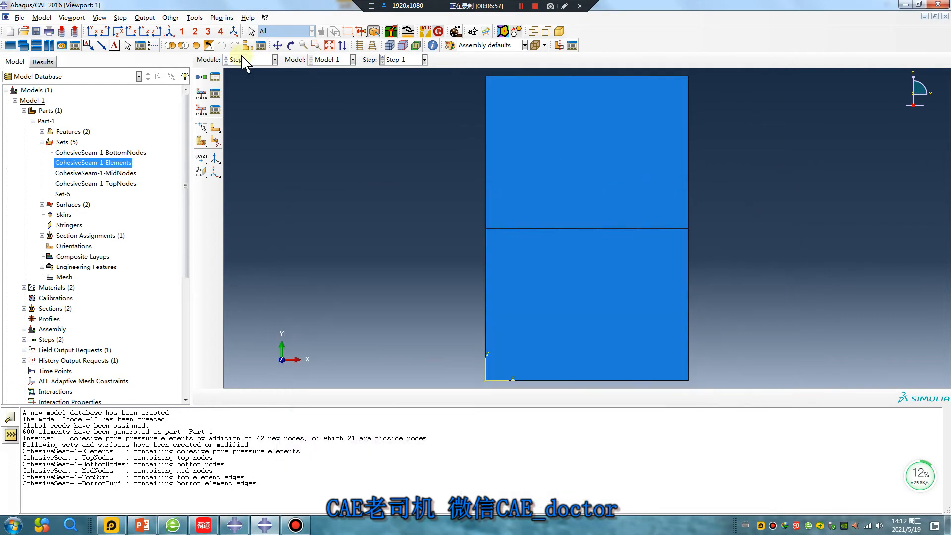
In the Interaction module, create a reference point at the midpoint of the plate's top edge
click(250, 60)
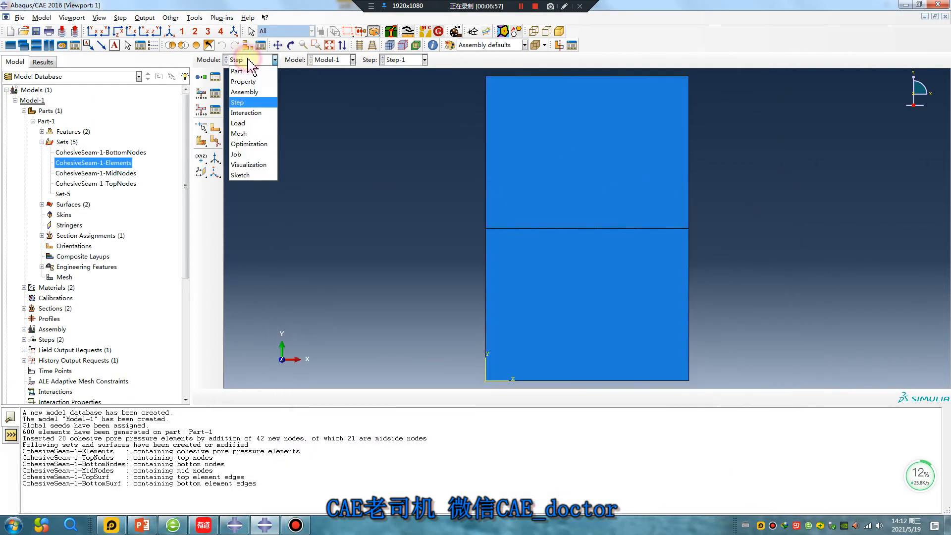
click(252, 115)
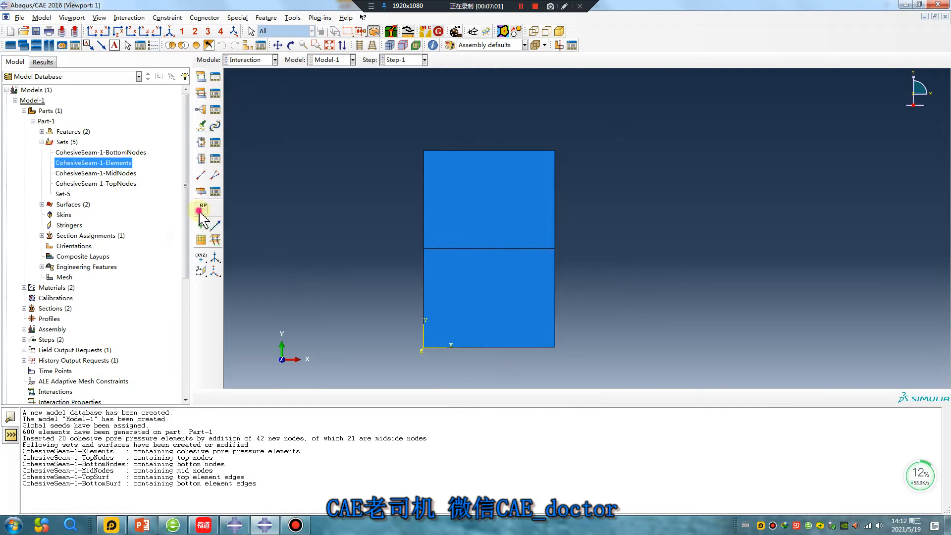
click(201, 209)
click(489, 150)
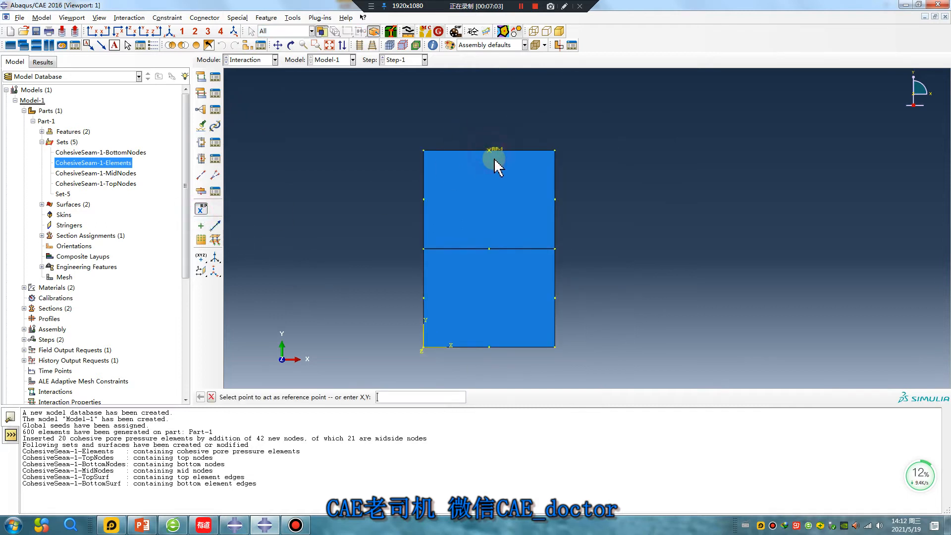
Create a kinematic Coupling constraint between reference point RP-1 and the plate's top edge surface, constraining U1, U2 and UR3
click(201, 109)
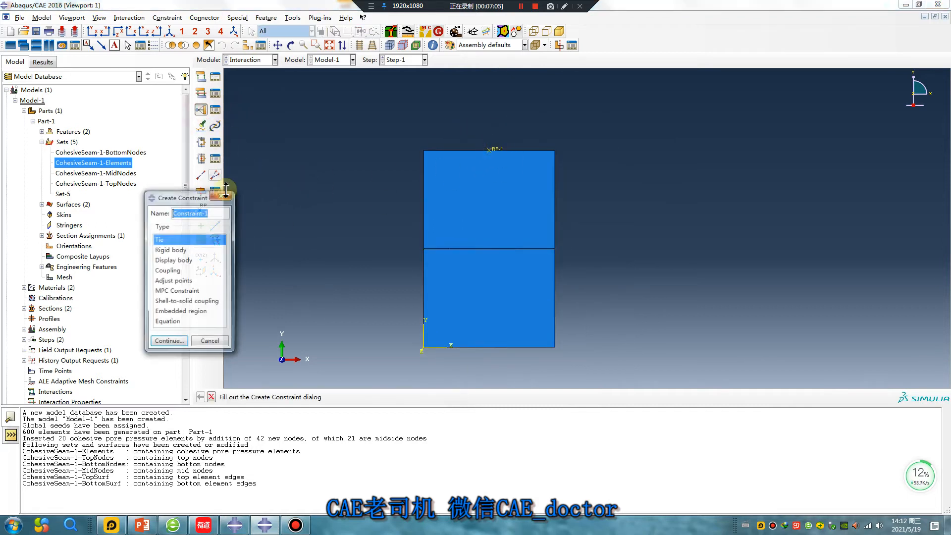
click(171, 271)
click(168, 342)
click(305, 398)
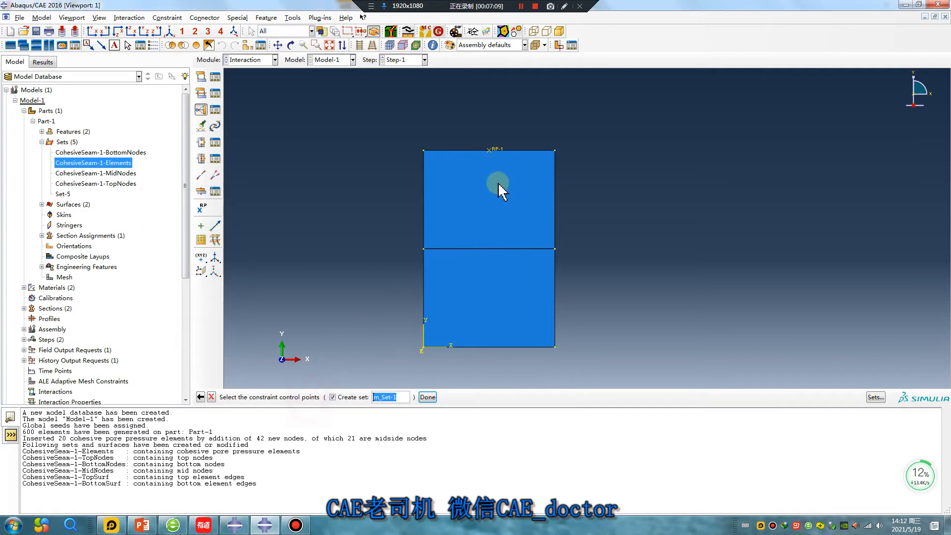
click(494, 149)
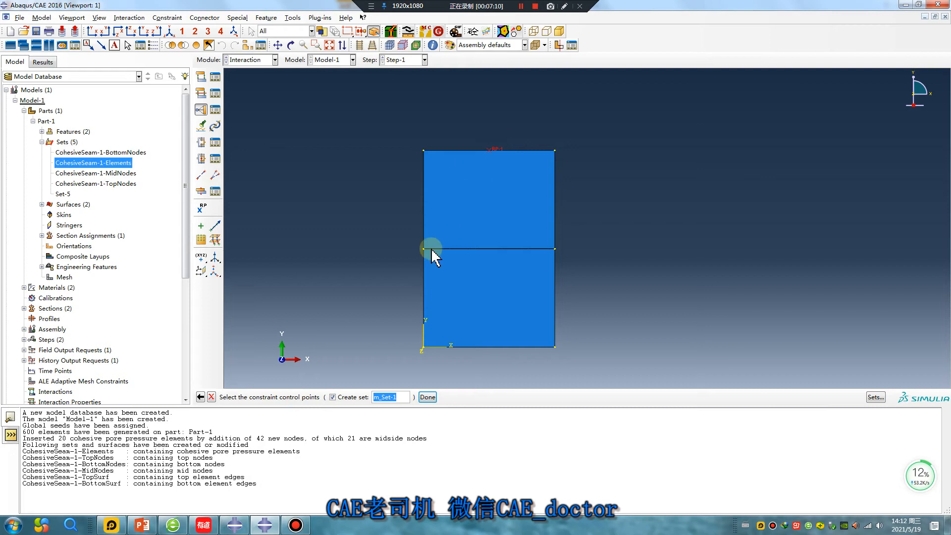
click(427, 398)
click(338, 397)
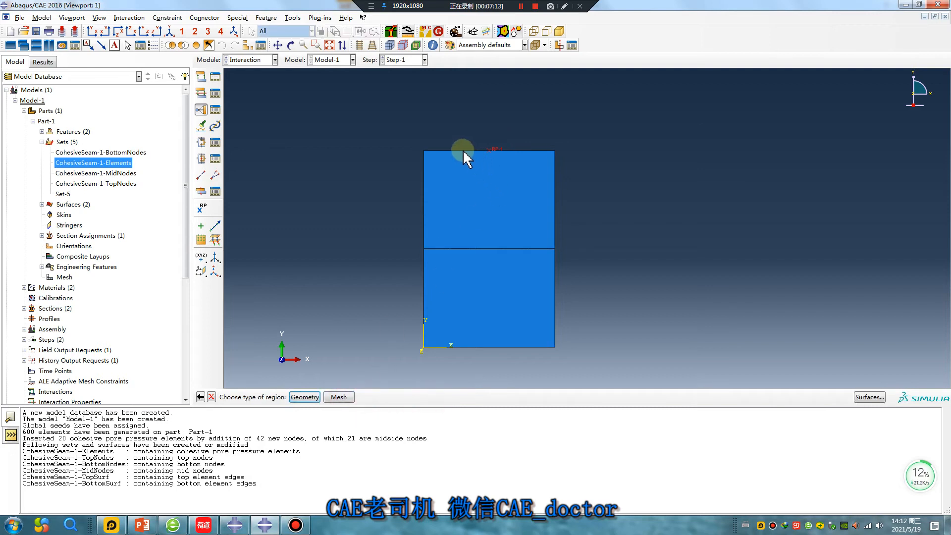
click(305, 397)
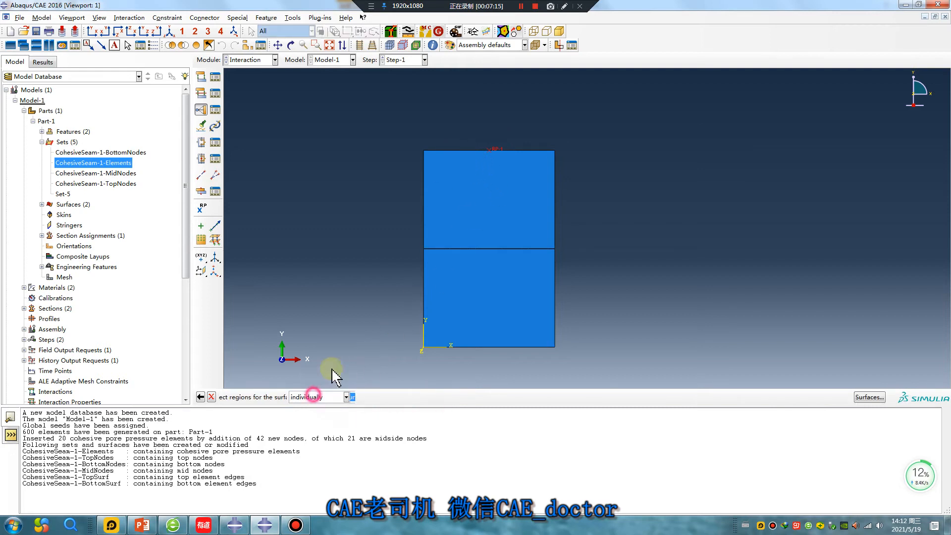
click(455, 151)
click(477, 397)
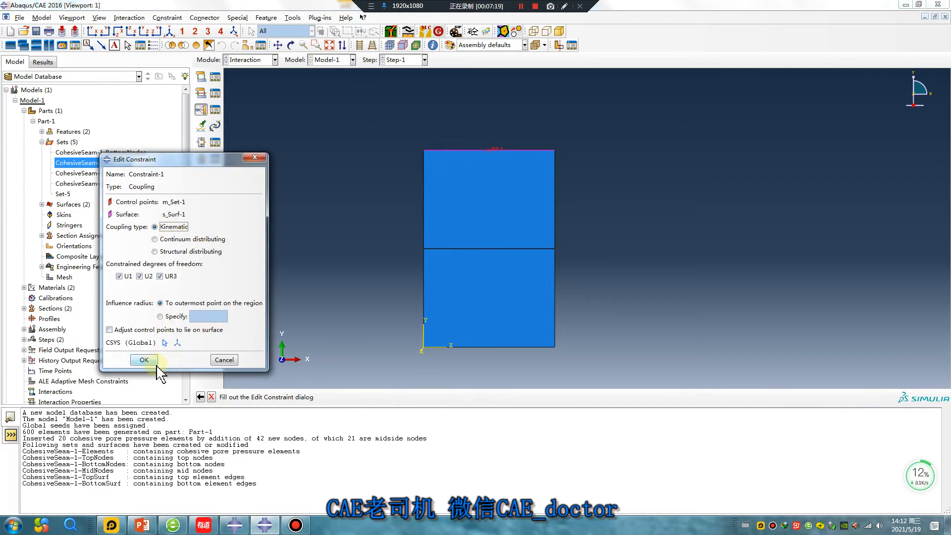
click(155, 364)
In the Mesh module, assign the Cohesive element family to Part-1's CohesiveSeam-1-Elements set with a specified viscosity of 0.001
click(250, 60)
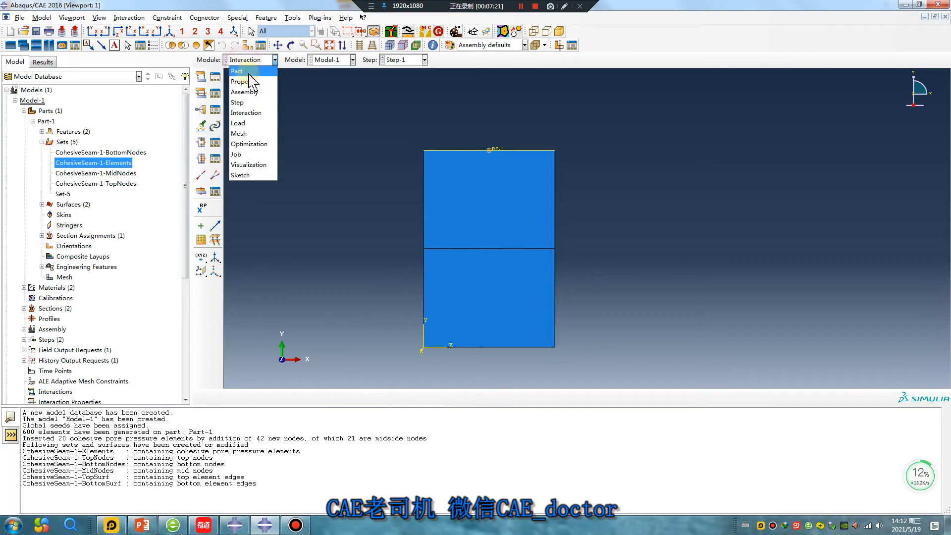
click(237, 141)
click(437, 60)
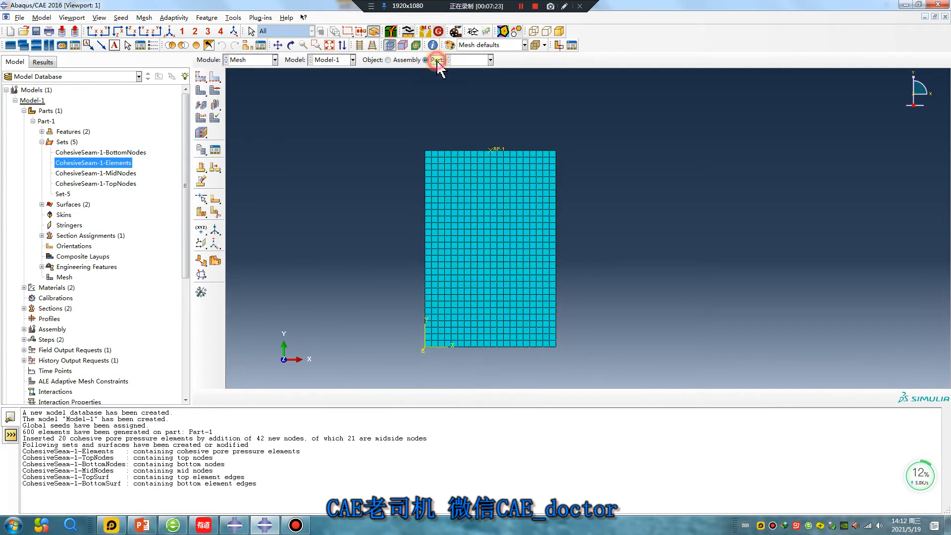
click(201, 117)
click(874, 398)
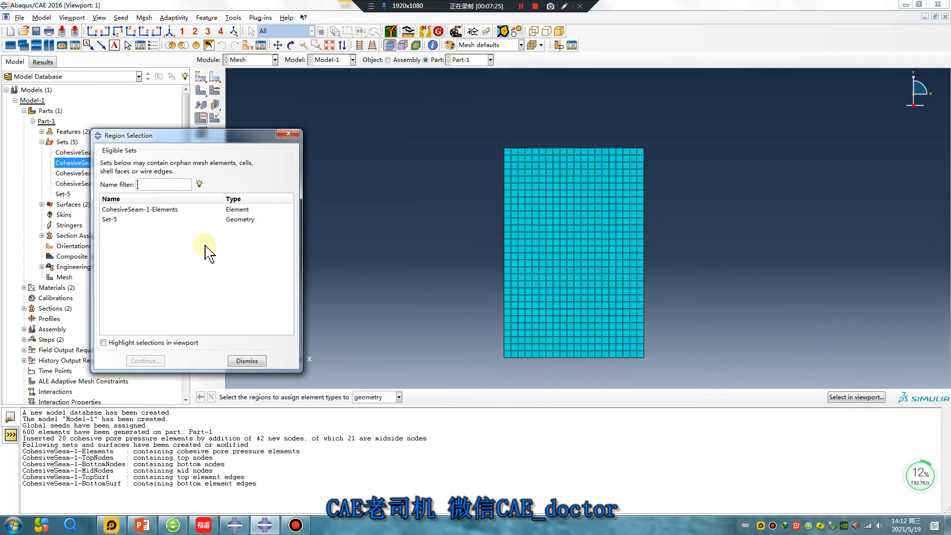
click(124, 210)
click(145, 361)
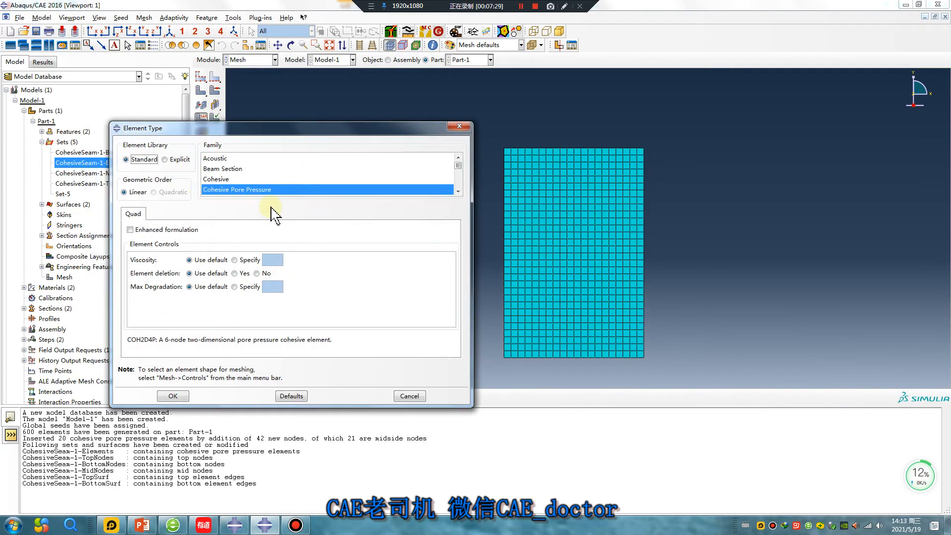
click(217, 179)
click(234, 250)
click(274, 250)
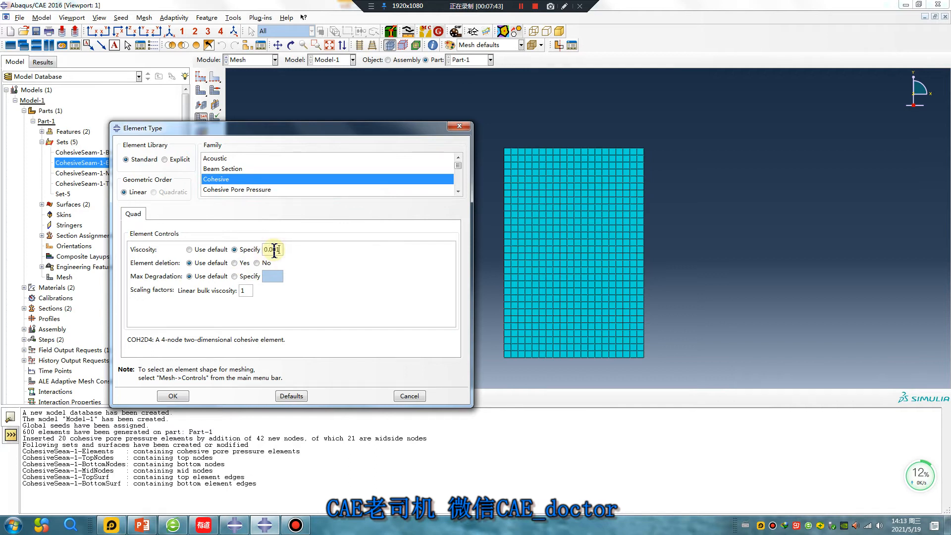
Enable element deletion for the cohesive elements, specify a max degradation of 0.99 and finish the element type assignment
click(240, 263)
click(234, 277)
click(274, 277)
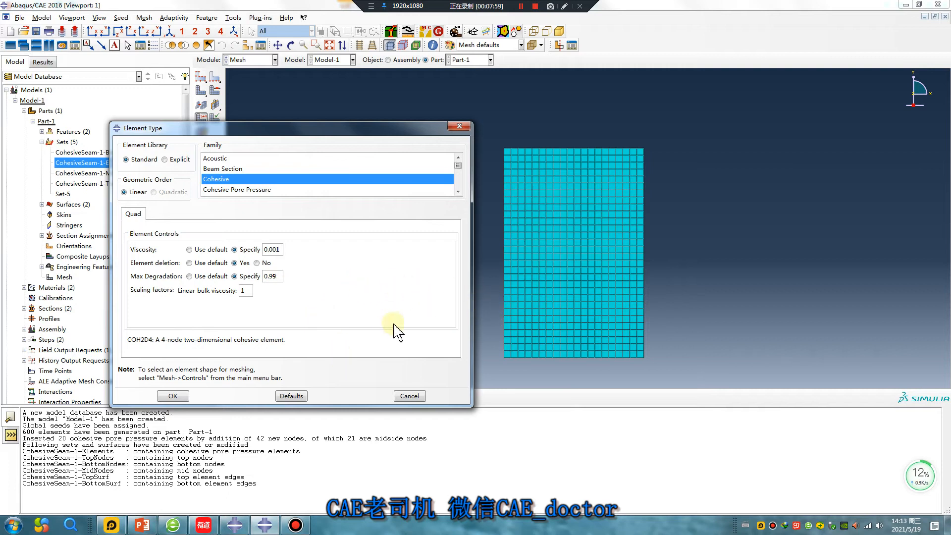
click(182, 396)
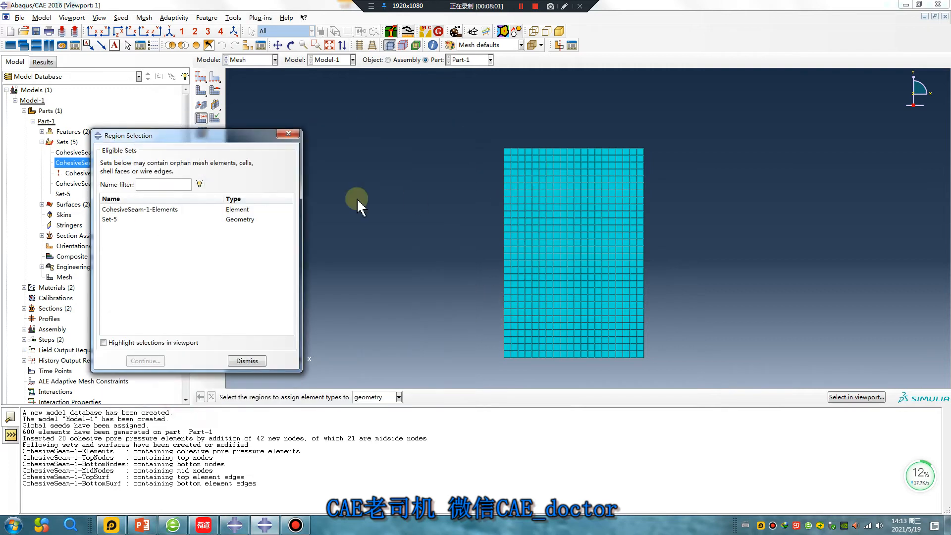
click(288, 133)
In the Load module, fix the plate's bottom edge with a Symmetry/Antisymmetry/Encastre boundary condition in the Initial step
click(248, 60)
click(254, 126)
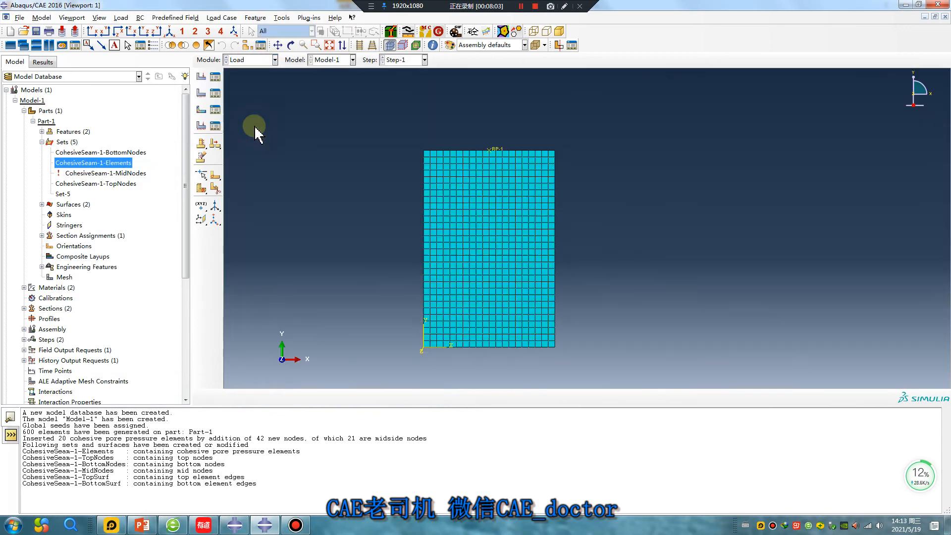
click(201, 94)
click(263, 195)
click(248, 206)
click(251, 348)
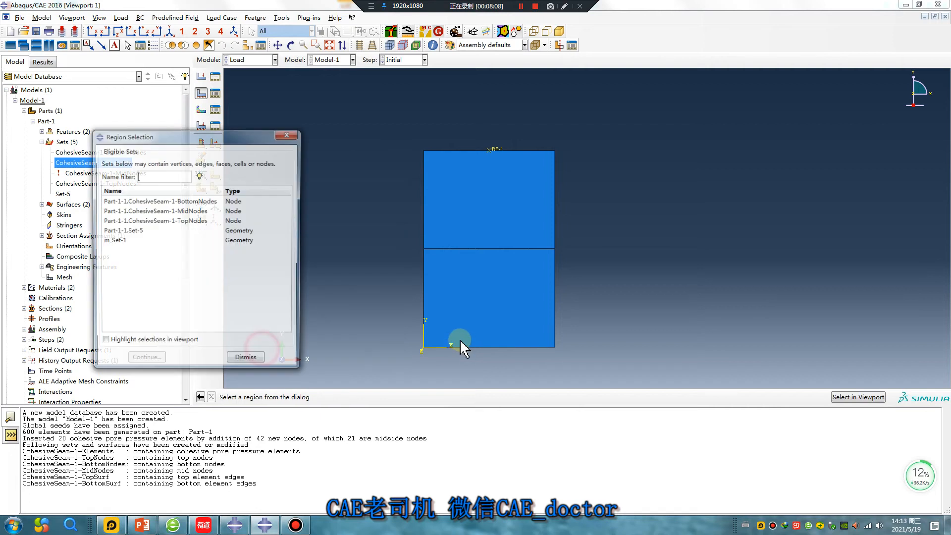
click(293, 139)
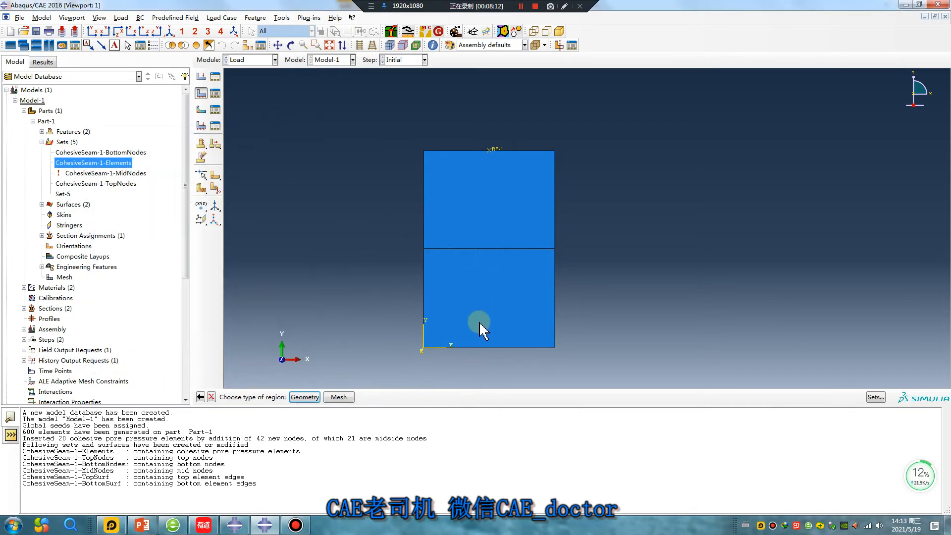
click(308, 398)
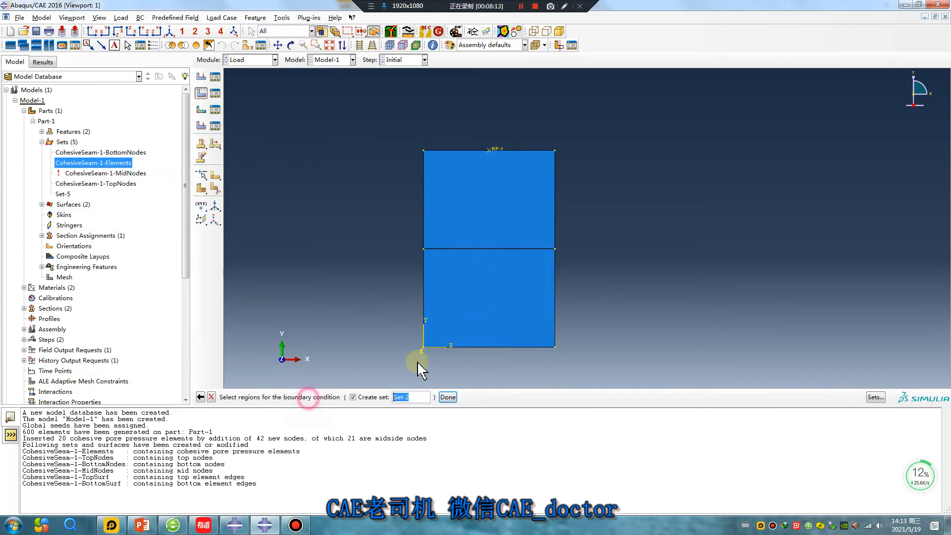
click(461, 348)
middle_click(312, 337)
click(83, 284)
click(120, 300)
Create a Displacement/Rotation boundary condition in Step-1 on reference point RP-1 with U2 set to 0.02
click(201, 144)
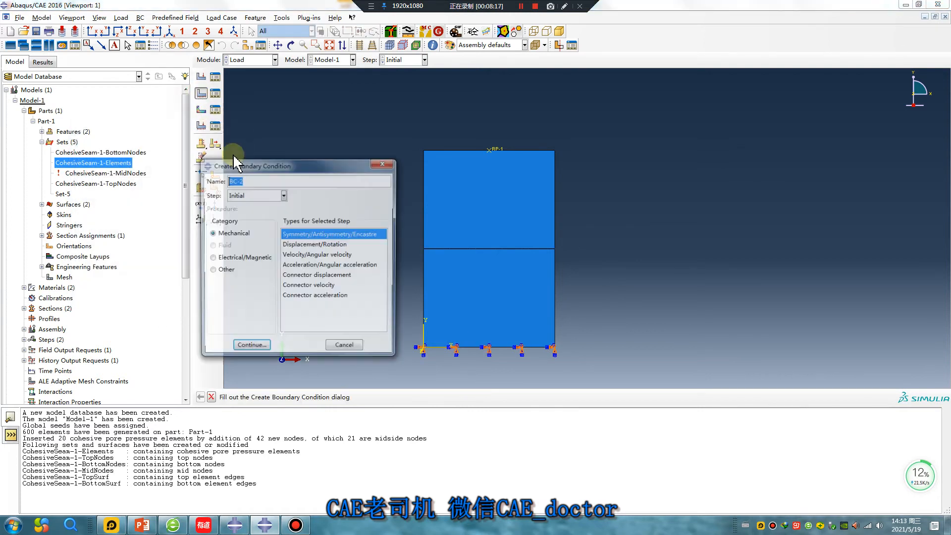
click(307, 244)
click(284, 195)
click(252, 224)
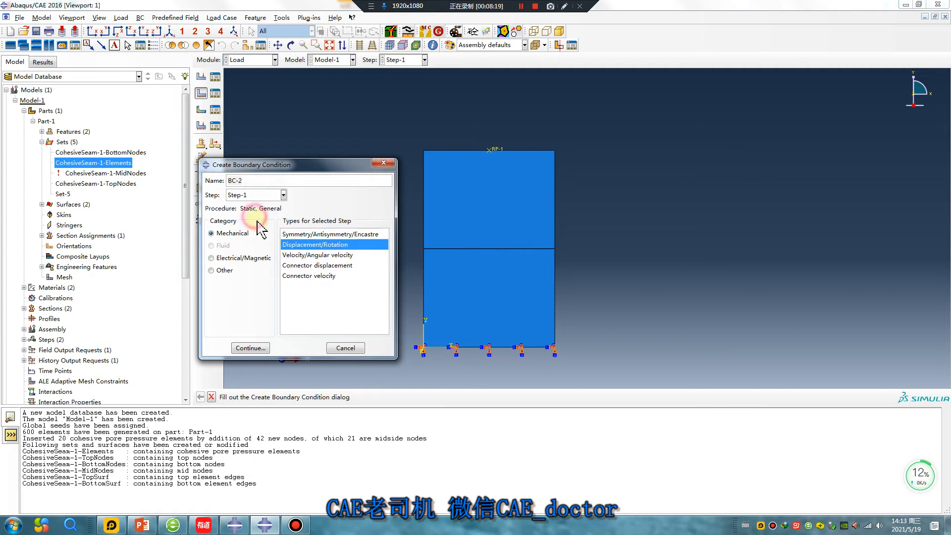
click(250, 348)
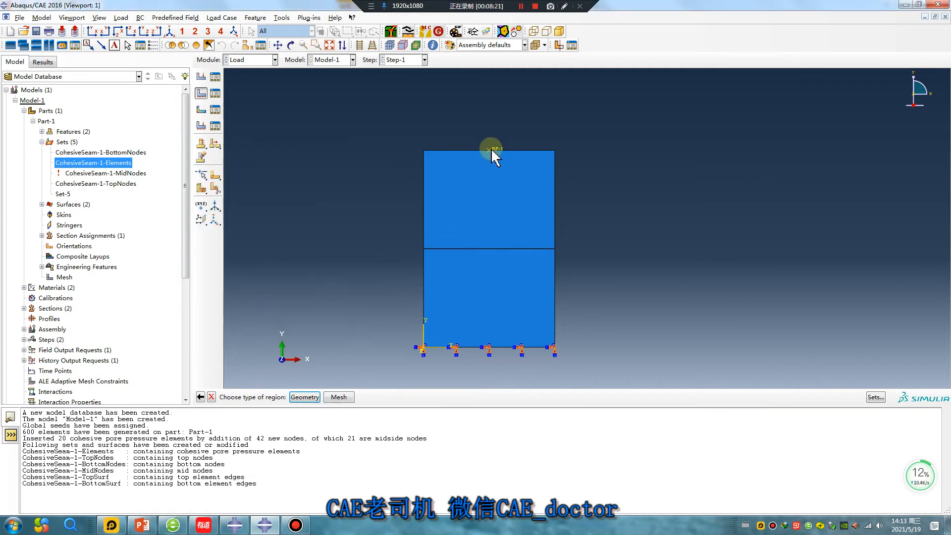
click(305, 397)
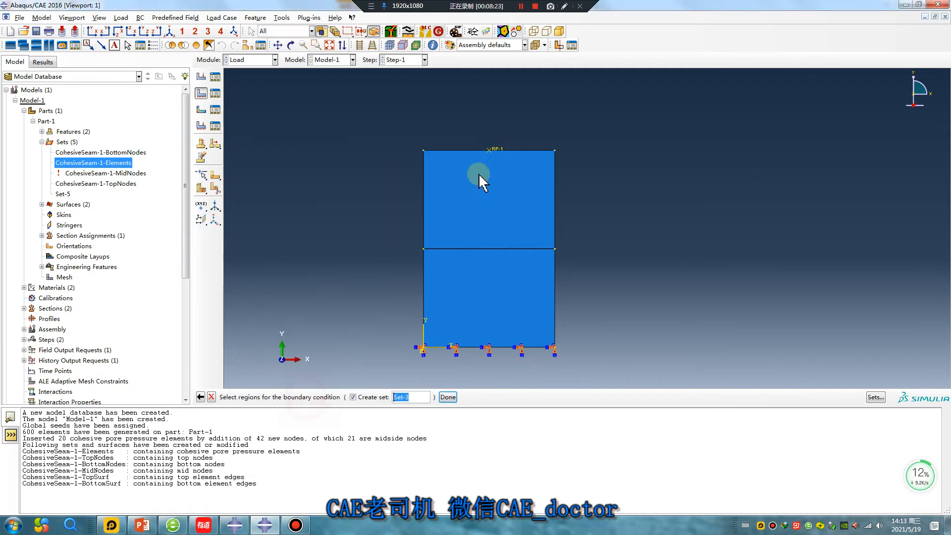
click(494, 151)
middle_click(362, 266)
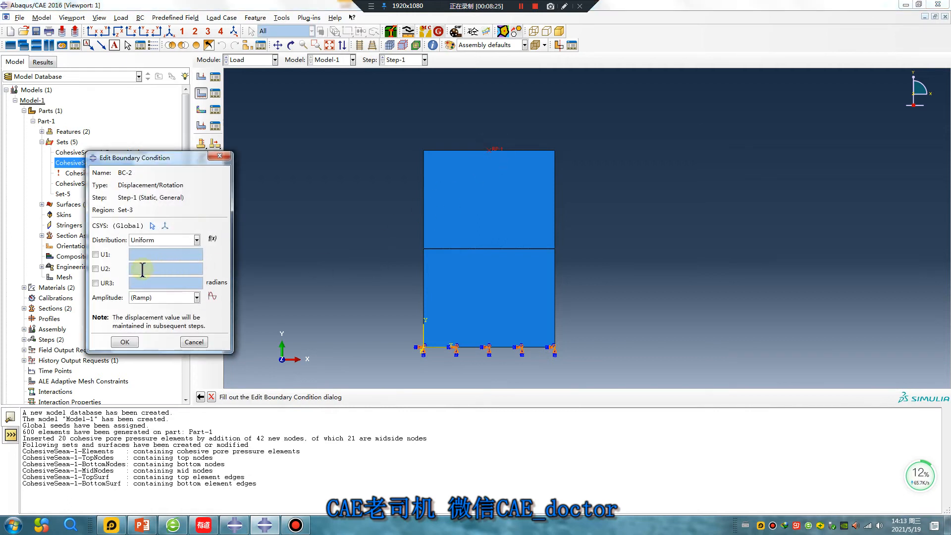
click(110, 269)
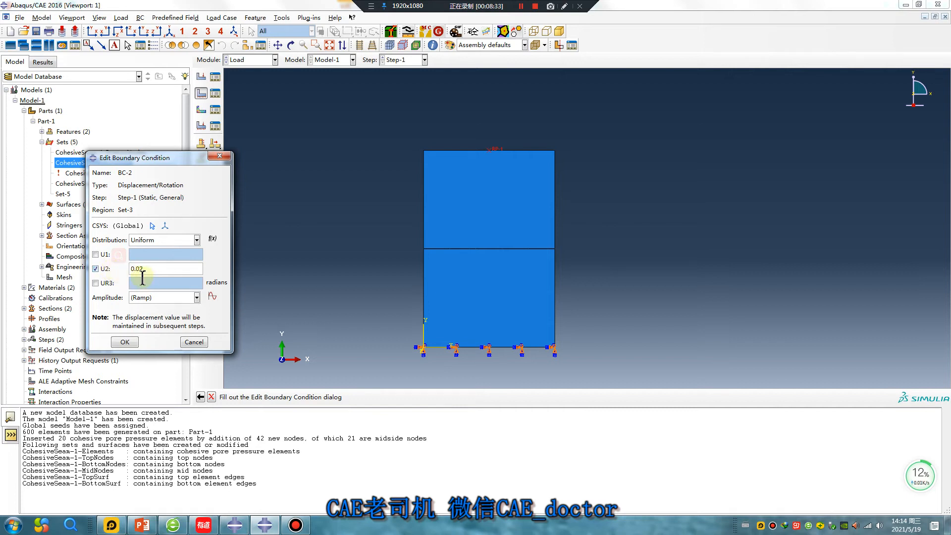
Create a Smooth step amplitude rising from 0 at time 0 to 1 at time 1
click(212, 296)
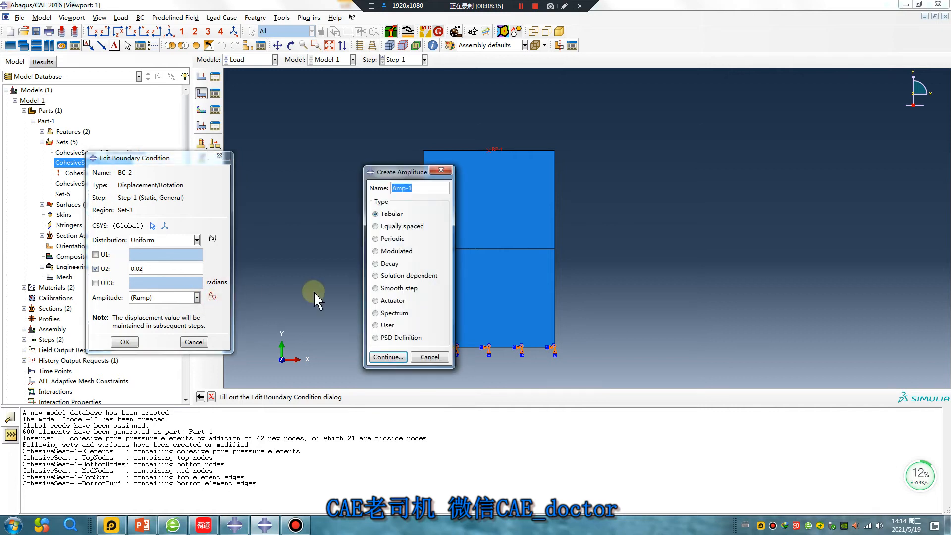
click(389, 289)
click(388, 357)
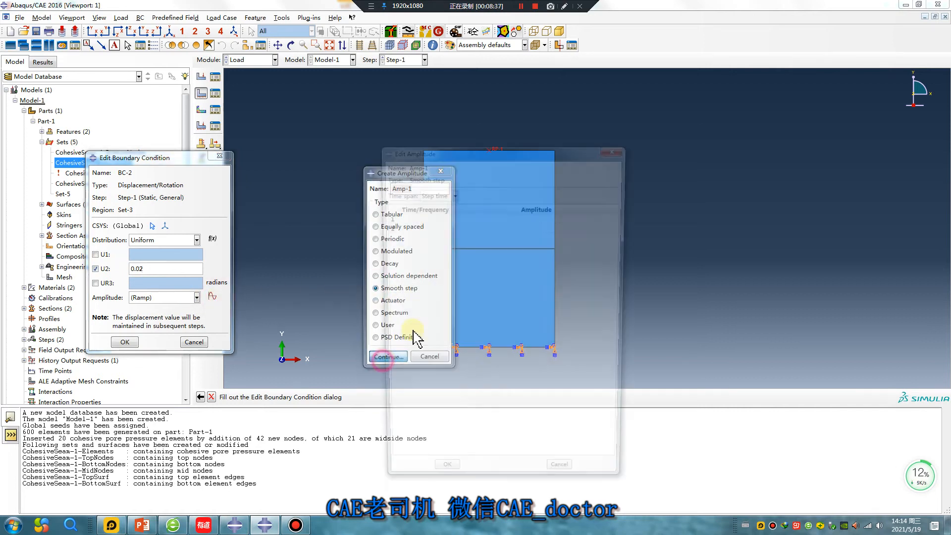
click(425, 218)
text(0)
click(474, 220)
text(0)
click(431, 228)
text(1)
click(472, 227)
text(1)
click(441, 484)
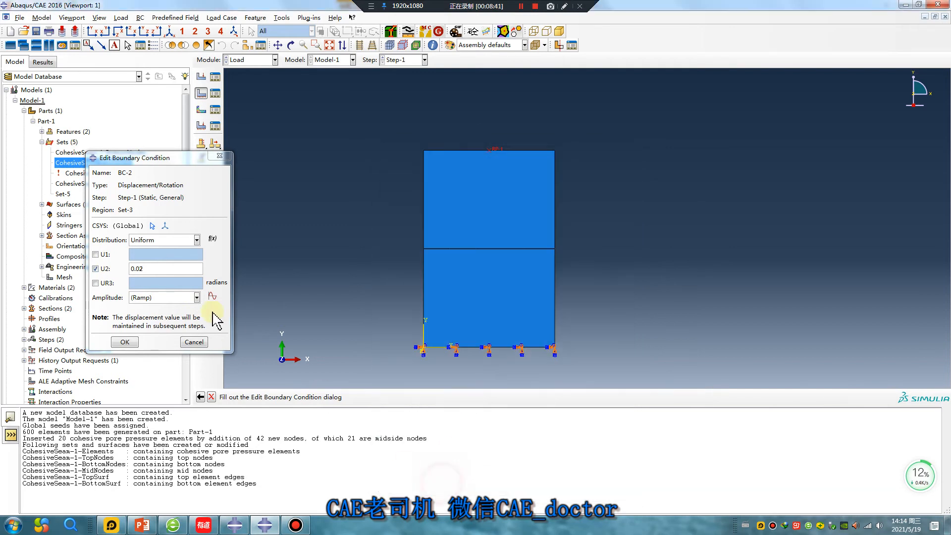
Assign amplitude Amp-1 to the displacement boundary condition and finish its definition
click(174, 297)
click(163, 319)
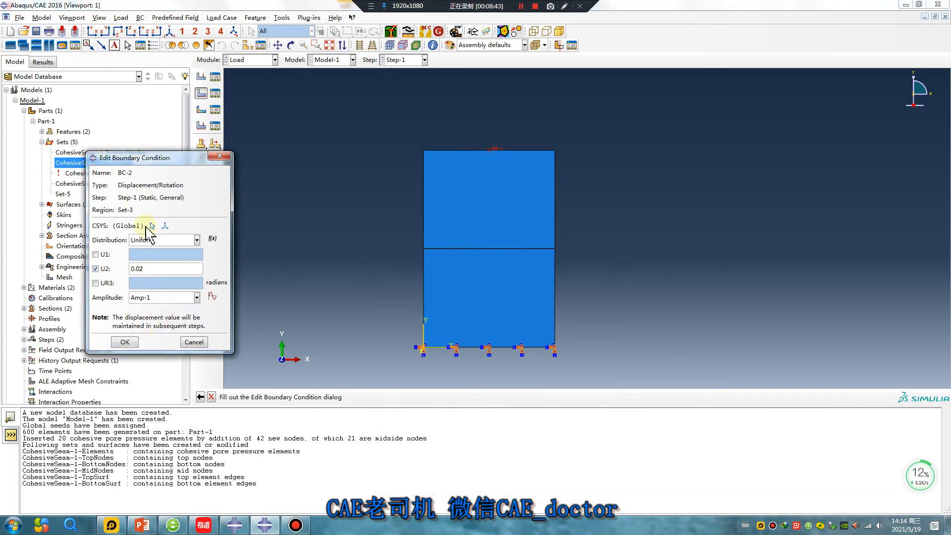
click(125, 342)
In the Step module, create a history output request for Step-1 with its domain limited to Set-3
click(274, 60)
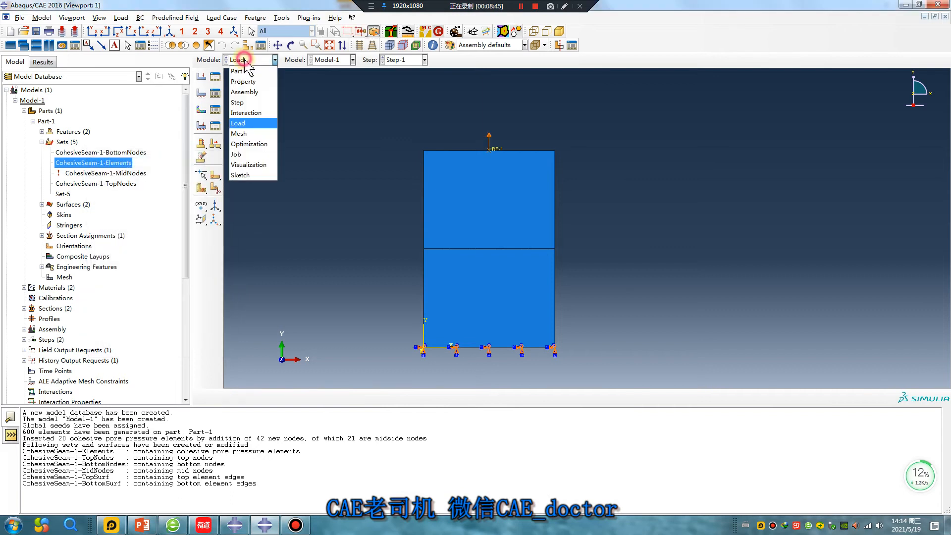
click(245, 102)
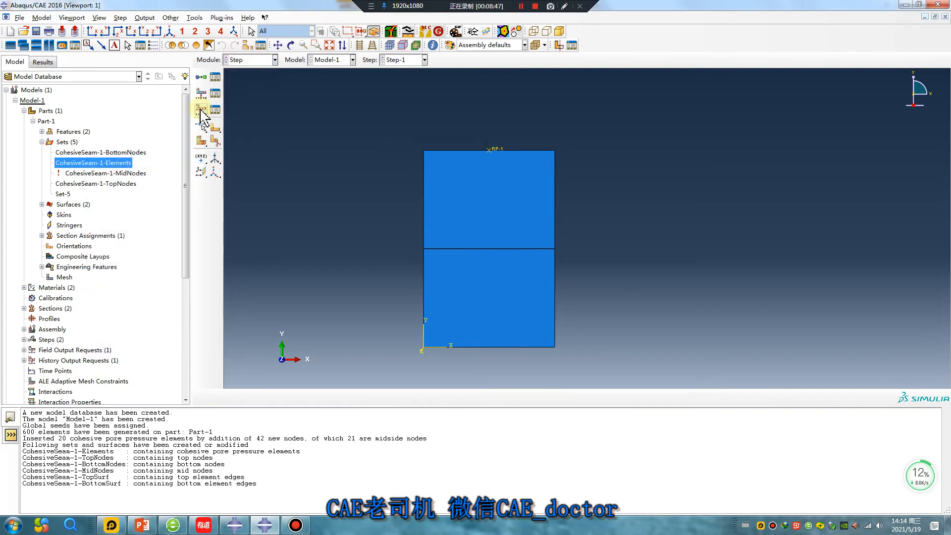
click(202, 111)
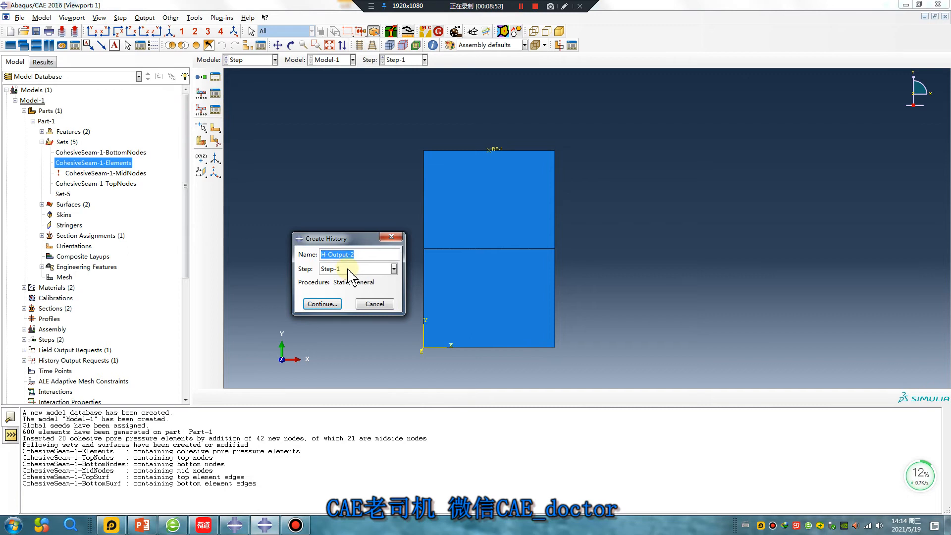
click(323, 304)
click(637, 135)
click(577, 157)
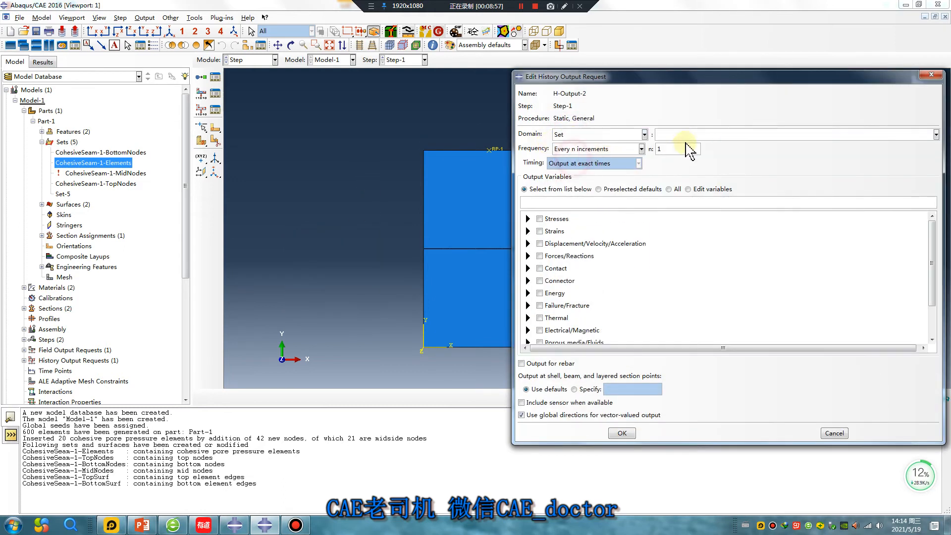
click(686, 134)
click(676, 146)
Select displacement U2 and reaction force RF2 as the history output variables
click(528, 244)
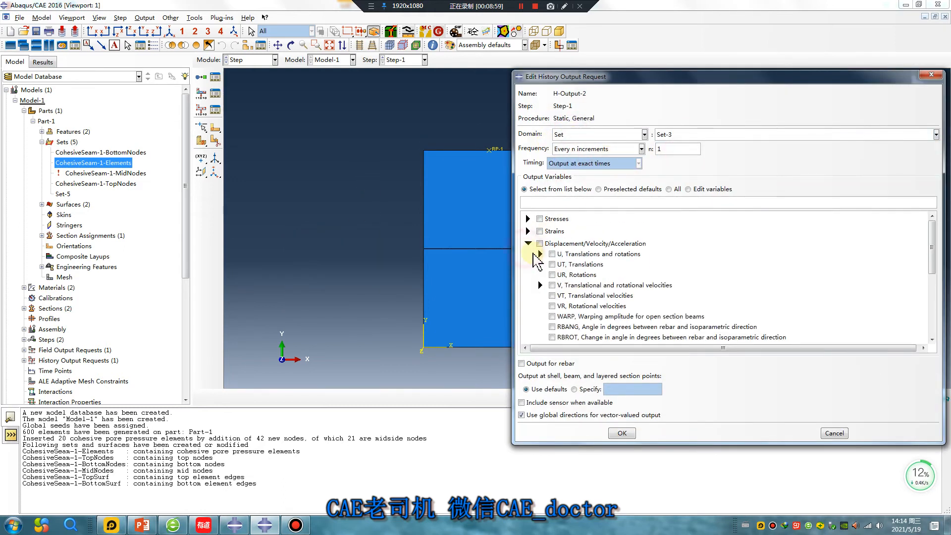
click(540, 254)
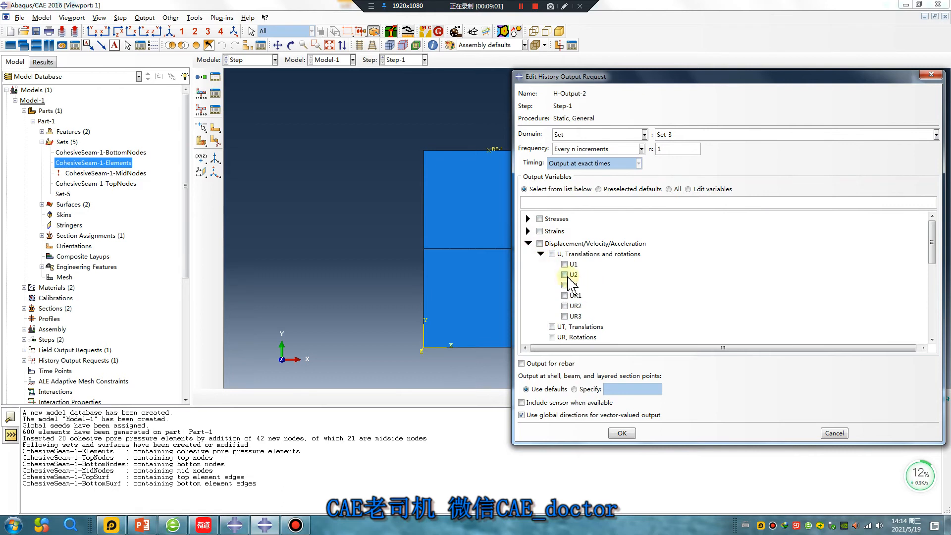
click(567, 276)
click(528, 243)
click(528, 255)
click(540, 266)
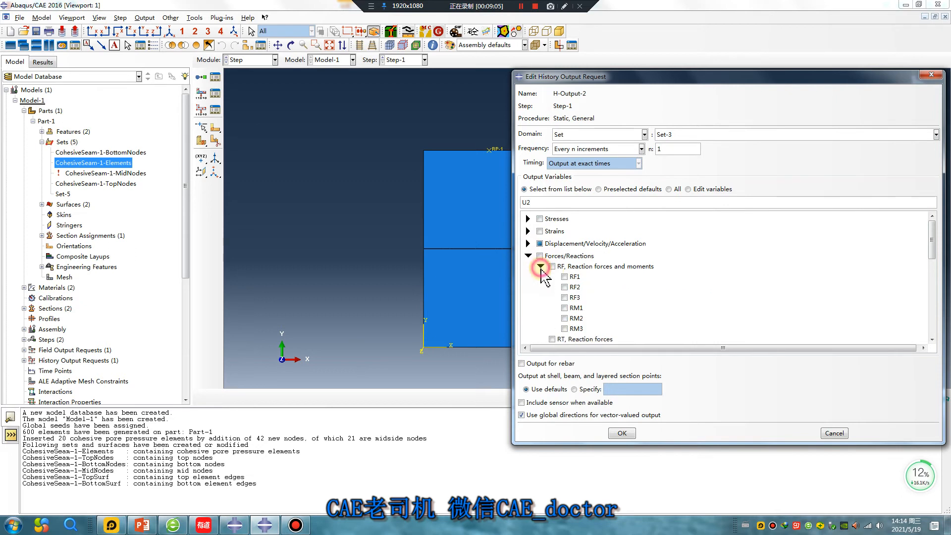
click(565, 287)
Set the history output frequency to every 0.01 units of time and save the request
click(641, 149)
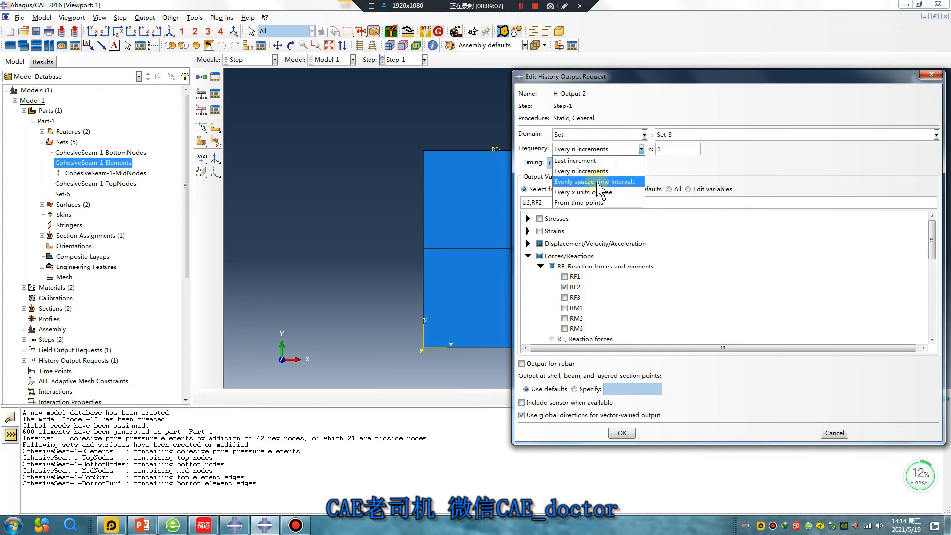
click(588, 192)
click(664, 150)
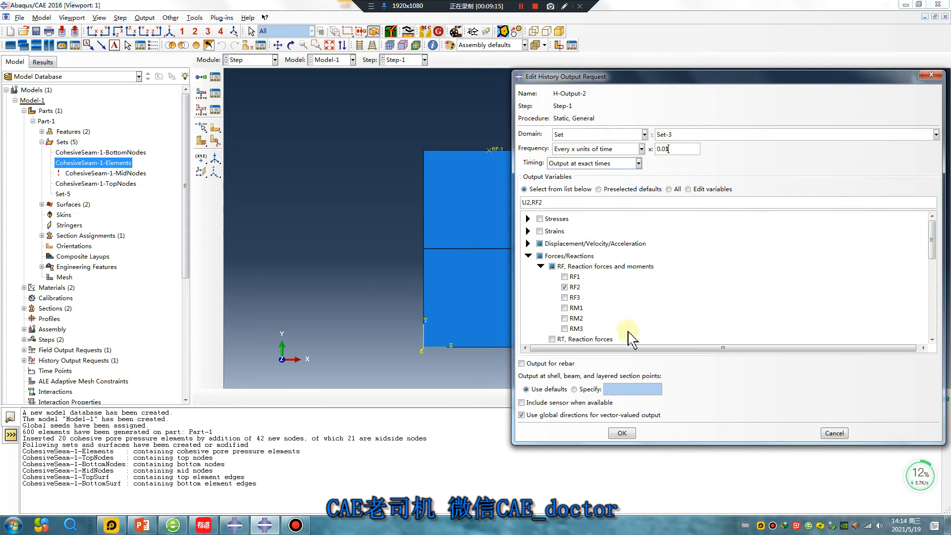
click(622, 433)
In the Job module, create a job for Model-1 that uses multiple processors, set to 10
click(248, 60)
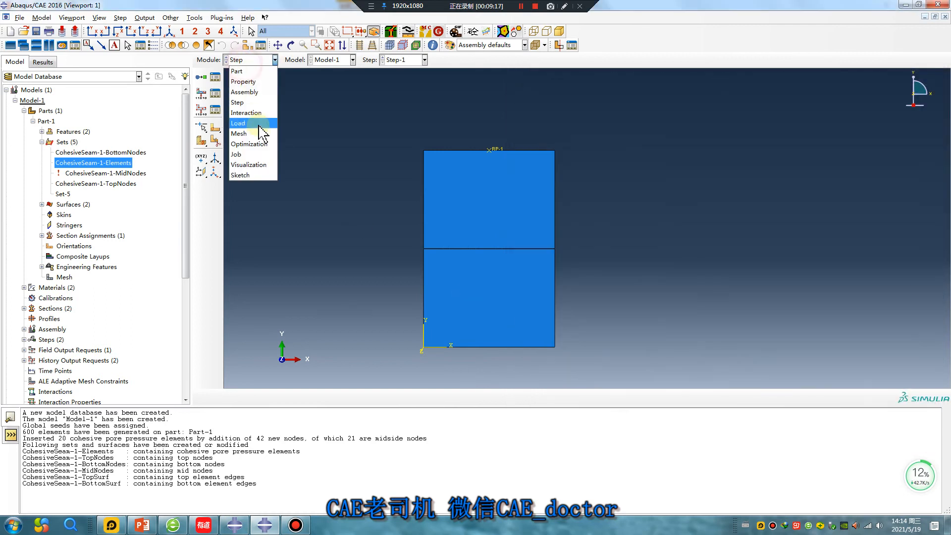
click(251, 153)
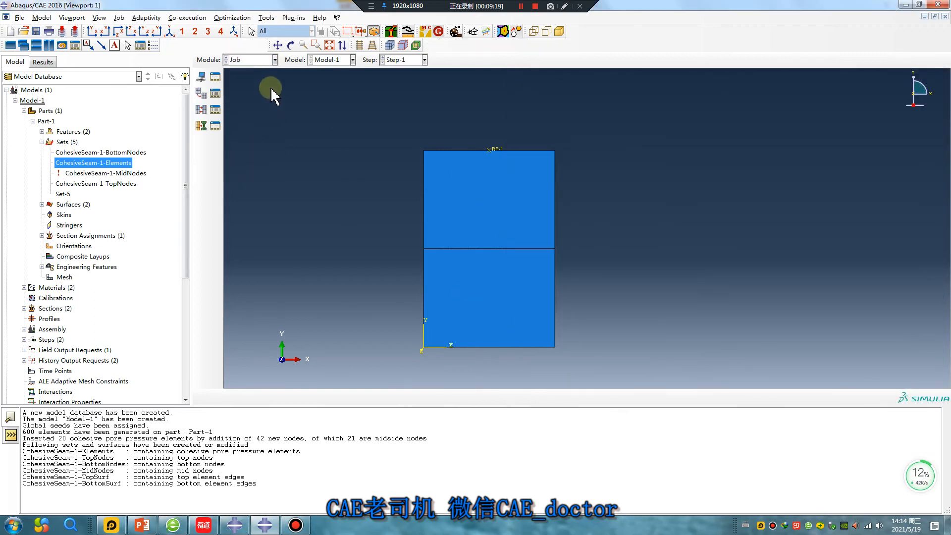
click(248, 60)
click(250, 61)
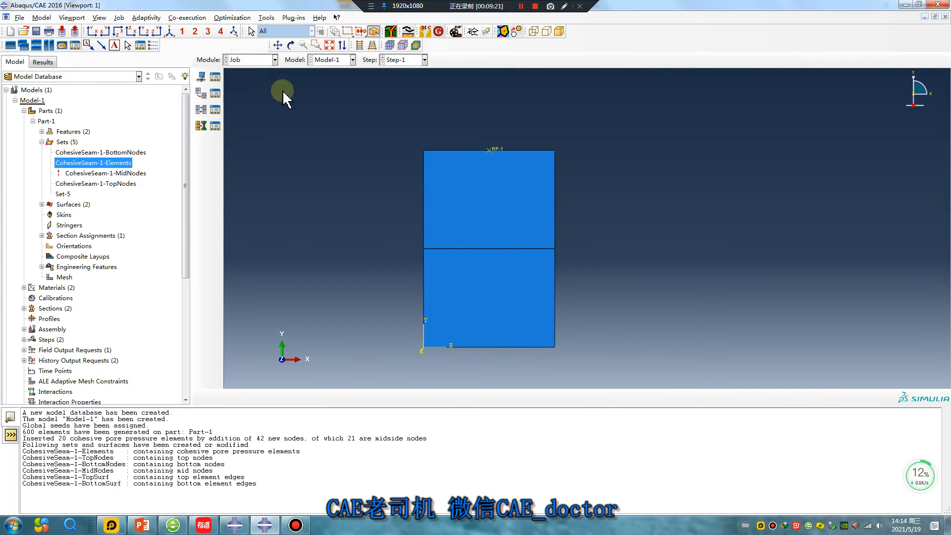
click(201, 77)
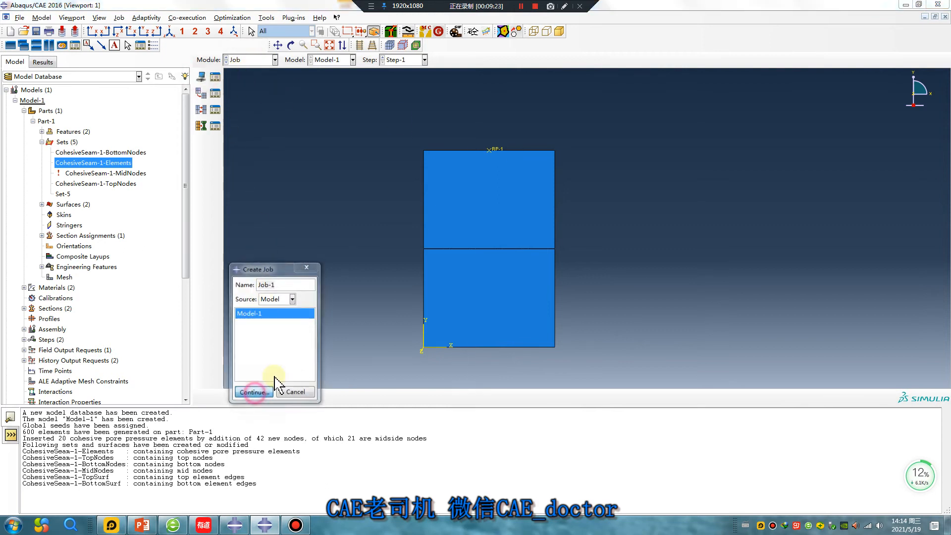
click(250, 392)
click(335, 315)
click(226, 329)
double_click(306, 329)
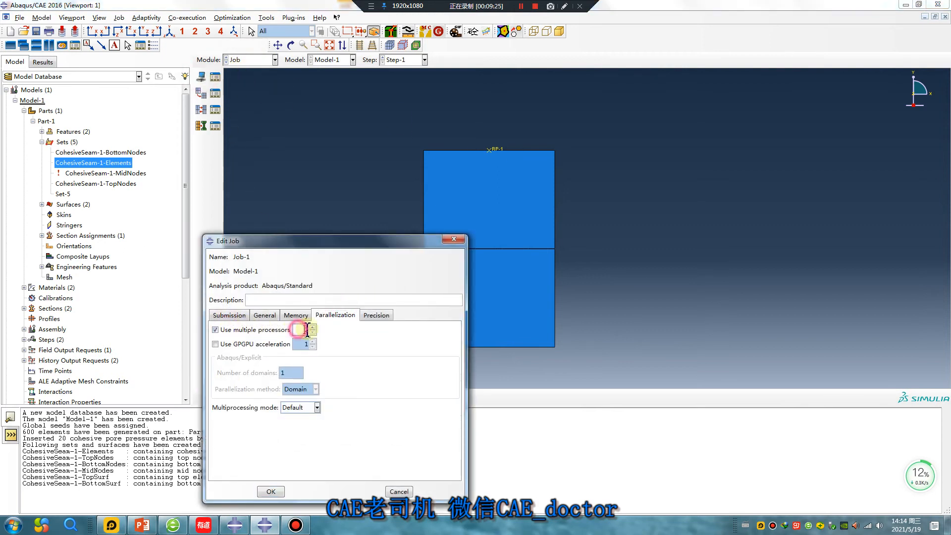
text(10)
click(271, 492)
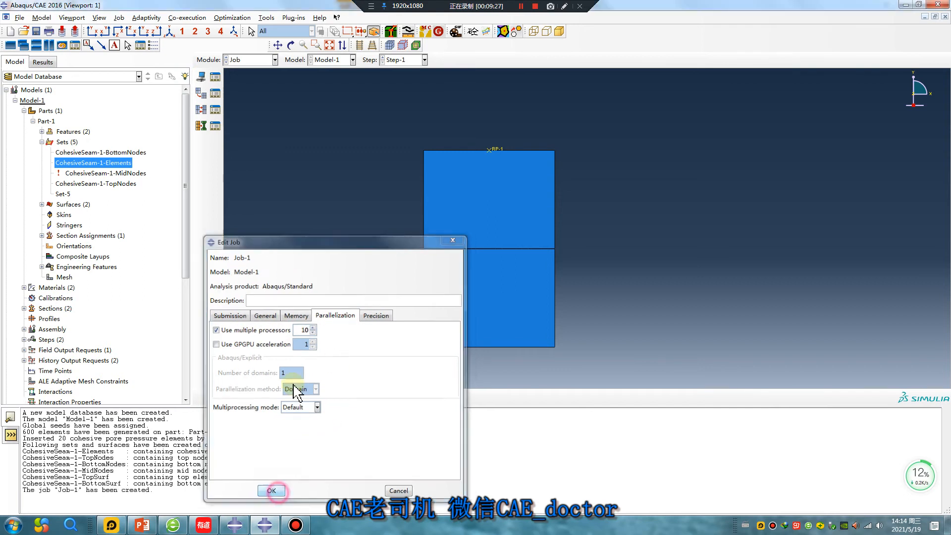
Submit Job-1 for analysis from the Job Manager
click(215, 77)
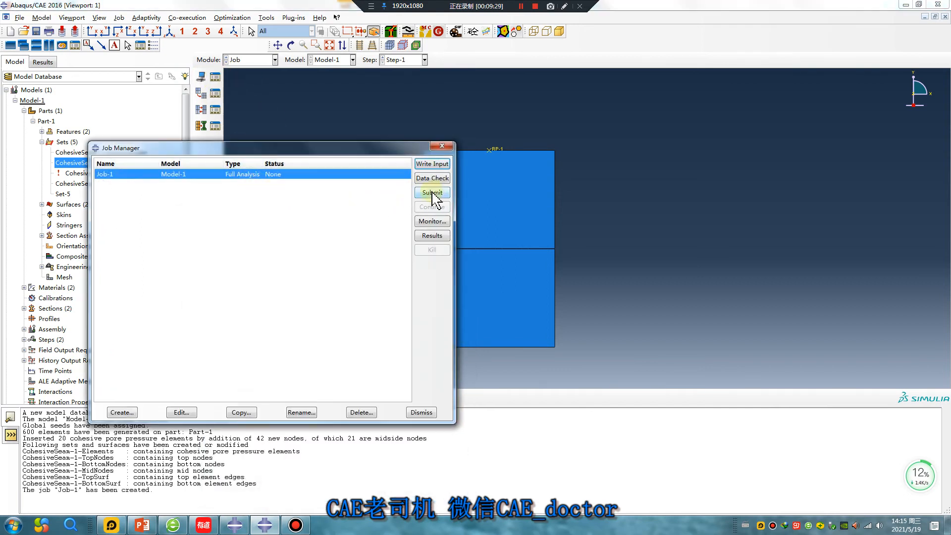
mouse_move(432, 197)
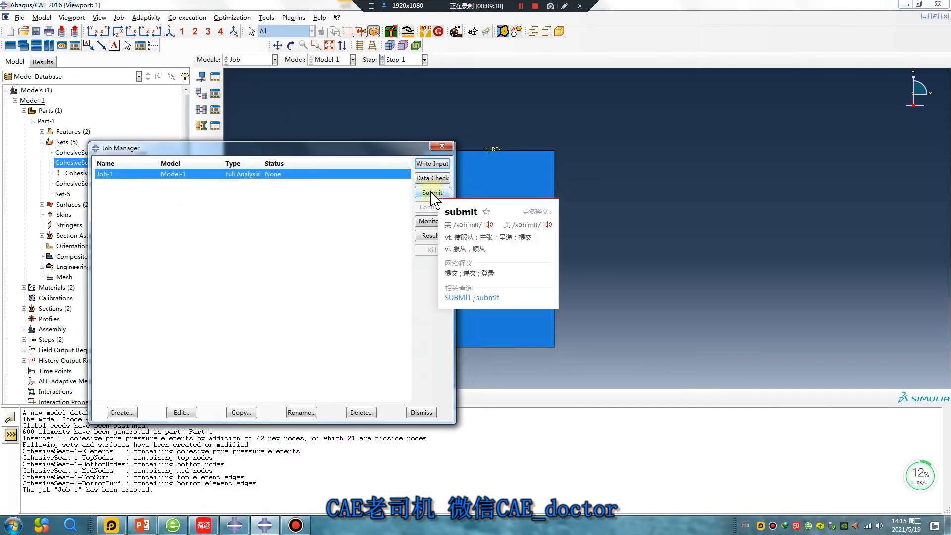
click(547, 225)
click(372, 222)
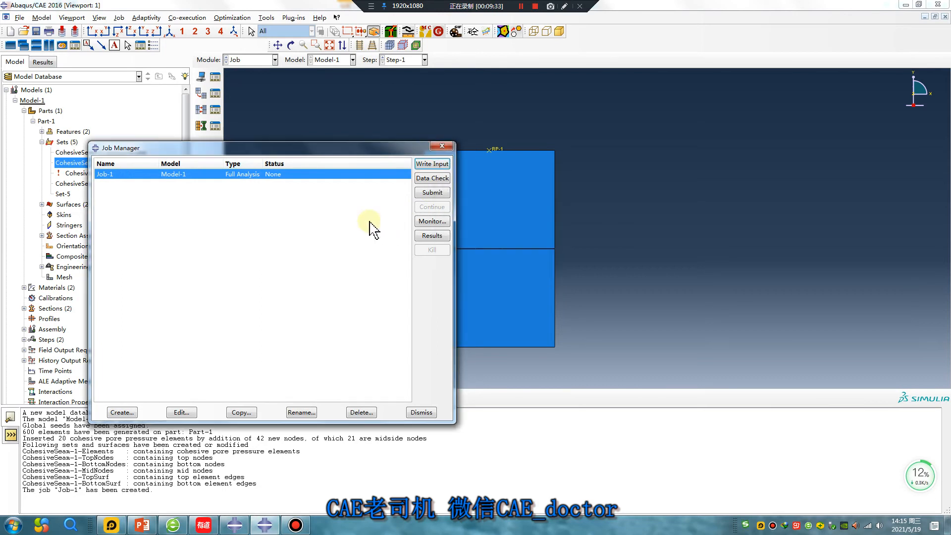
click(432, 192)
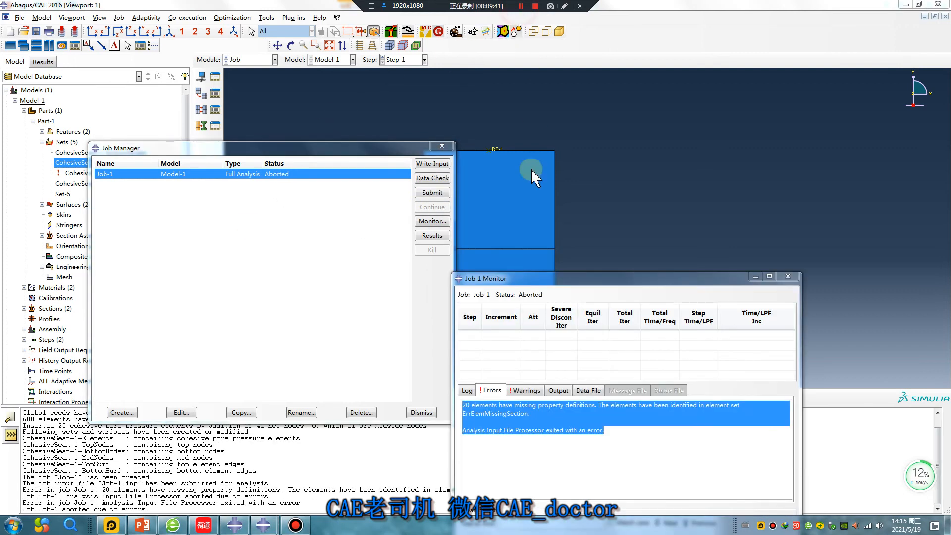
Examine the error messages in the Job-1 monitor, then close it
drag(550, 277, 655, 147)
click(719, 292)
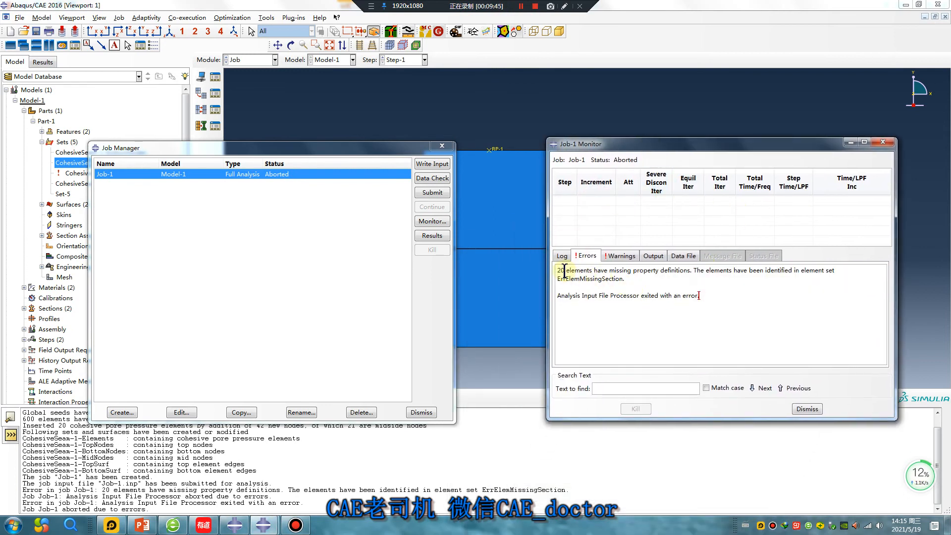
double_click(563, 270)
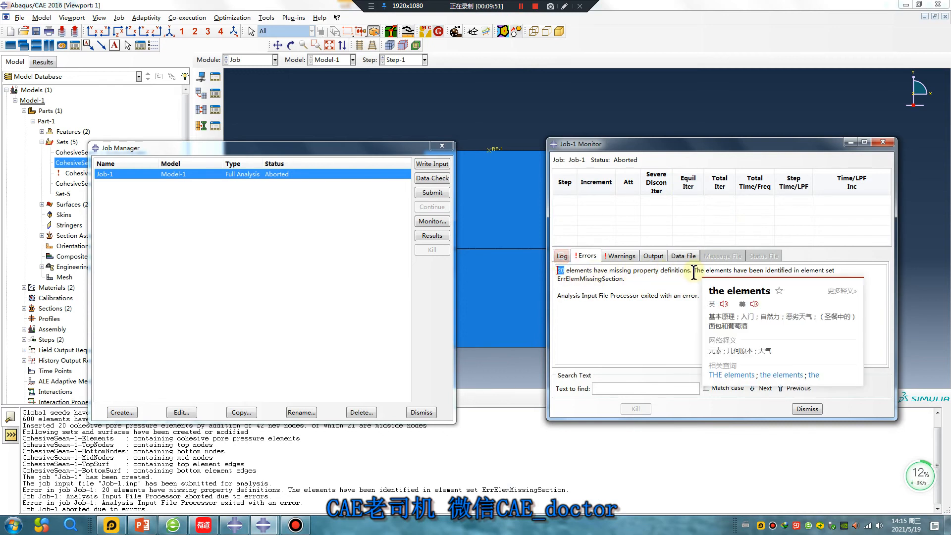
click(716, 303)
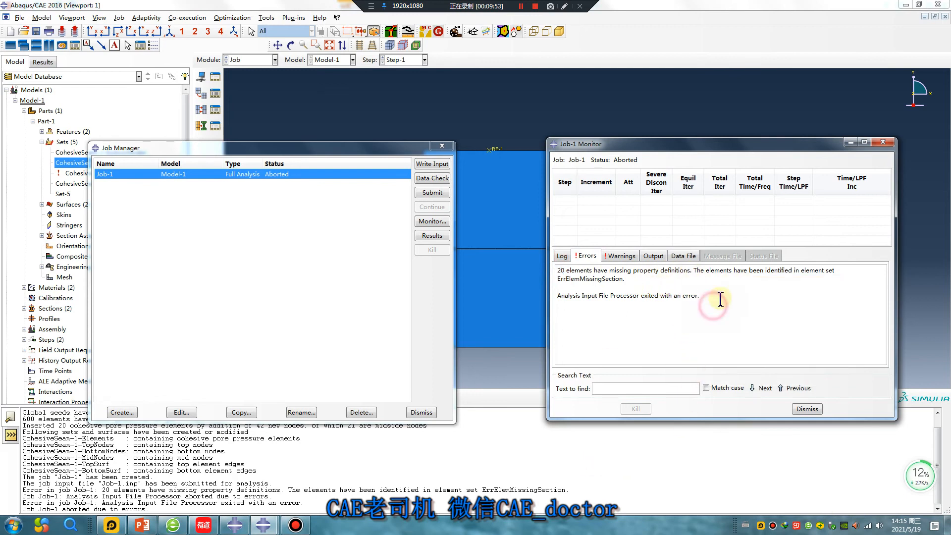
click(883, 142)
Open the Job-1 results and highlight the ErrElemMissingSection element set in the viewport
click(433, 237)
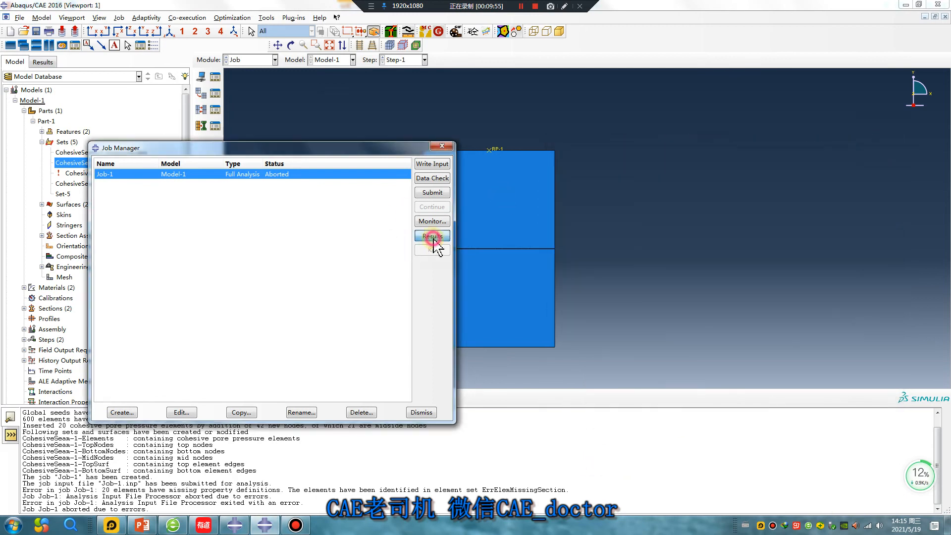
click(248, 46)
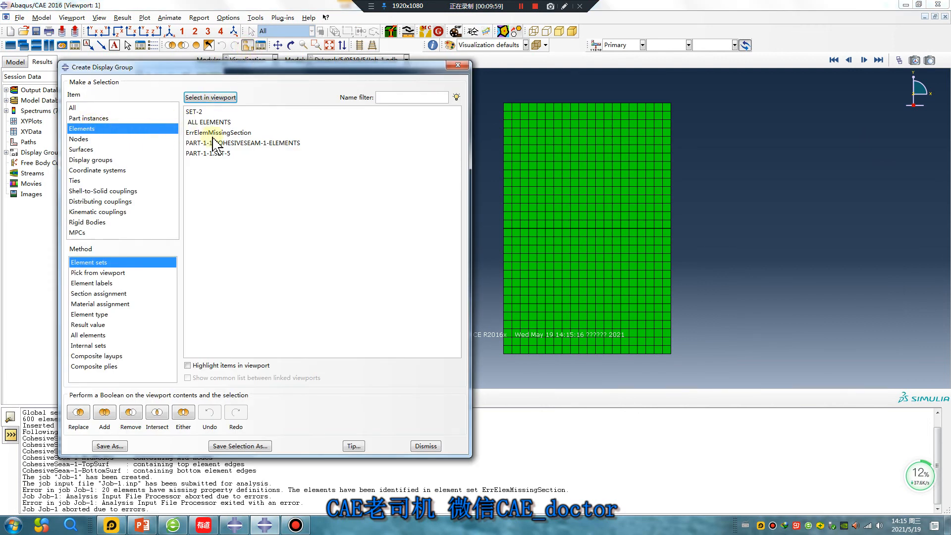
click(236, 133)
click(187, 366)
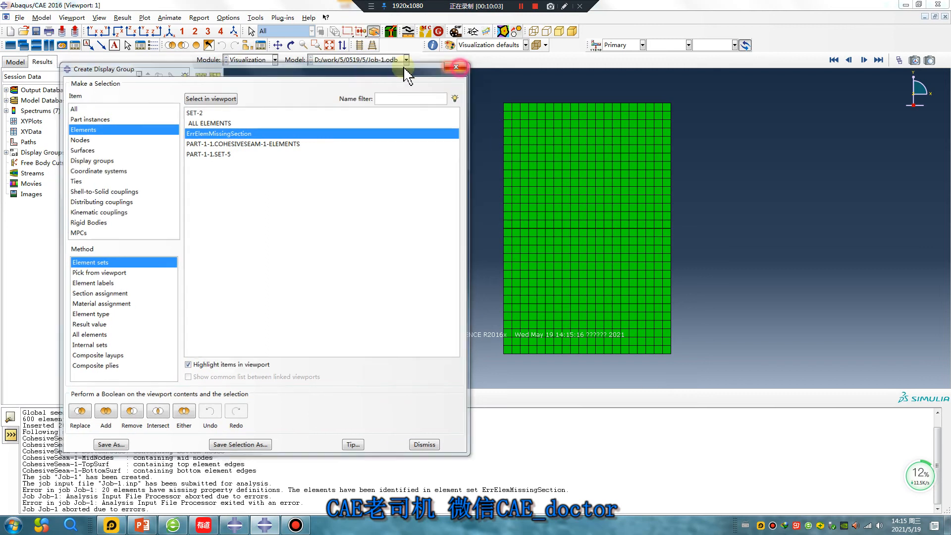
Close the display group dialog and review the existing section assignments of Part-1 in the Property module
click(458, 64)
click(250, 59)
click(244, 82)
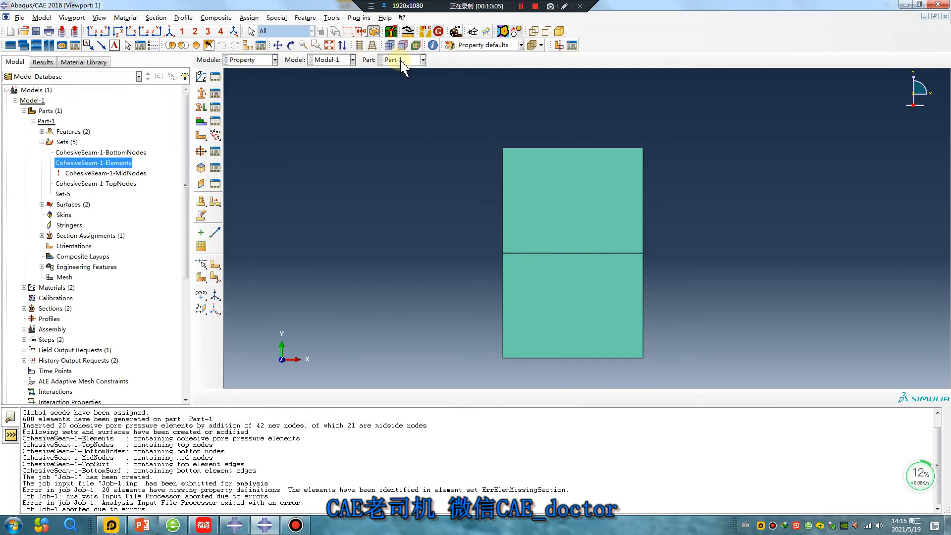
click(216, 108)
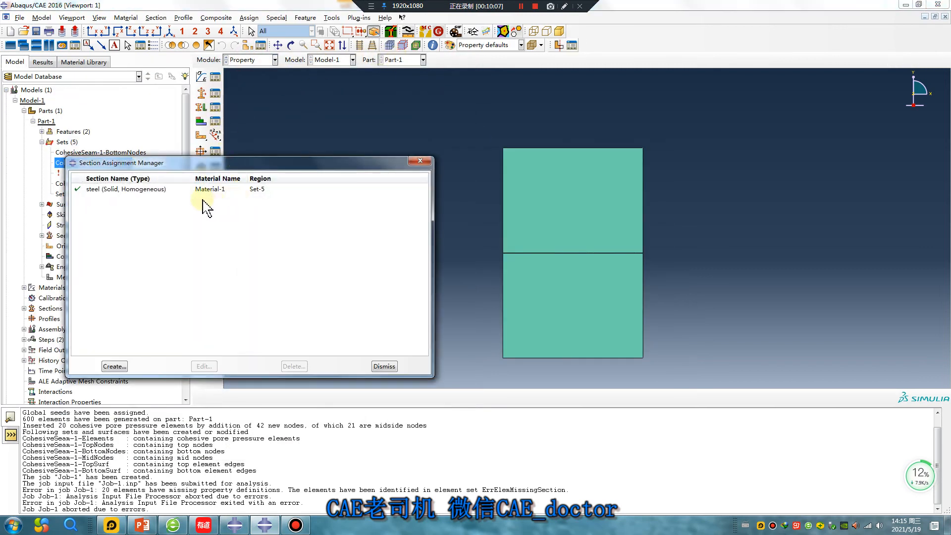
click(420, 161)
Assign the COHESIVE section to the CohesiveSeam-1-Elements set, with thickness taken from the section
click(201, 107)
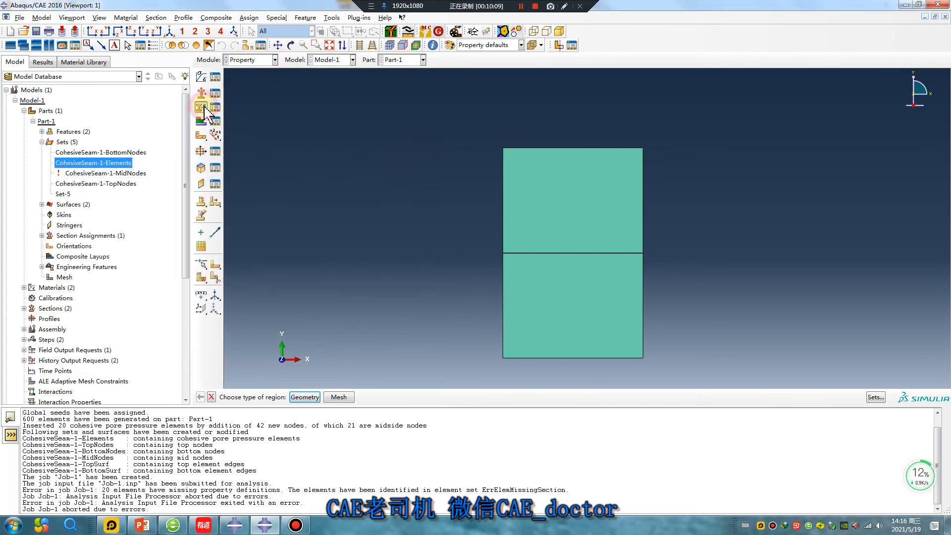
click(874, 397)
click(156, 209)
click(145, 360)
click(144, 263)
click(123, 275)
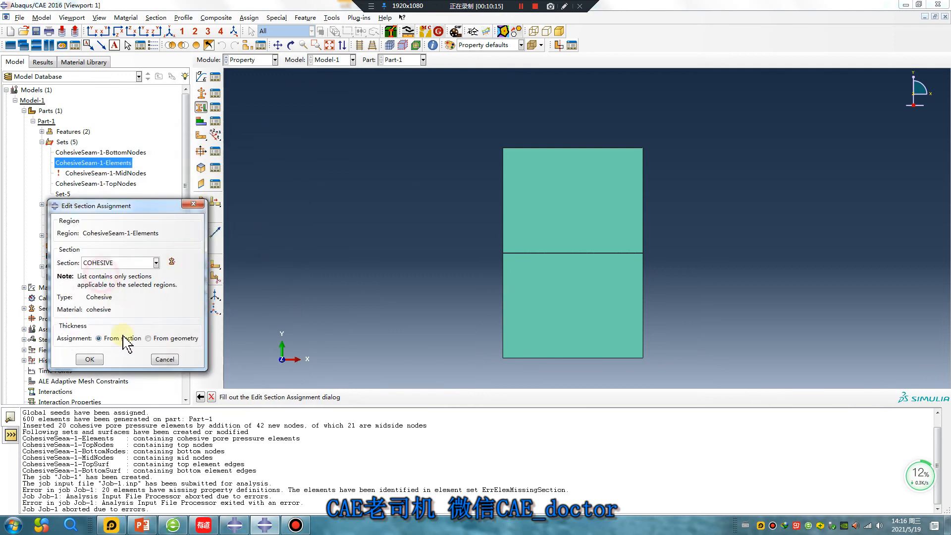
click(90, 359)
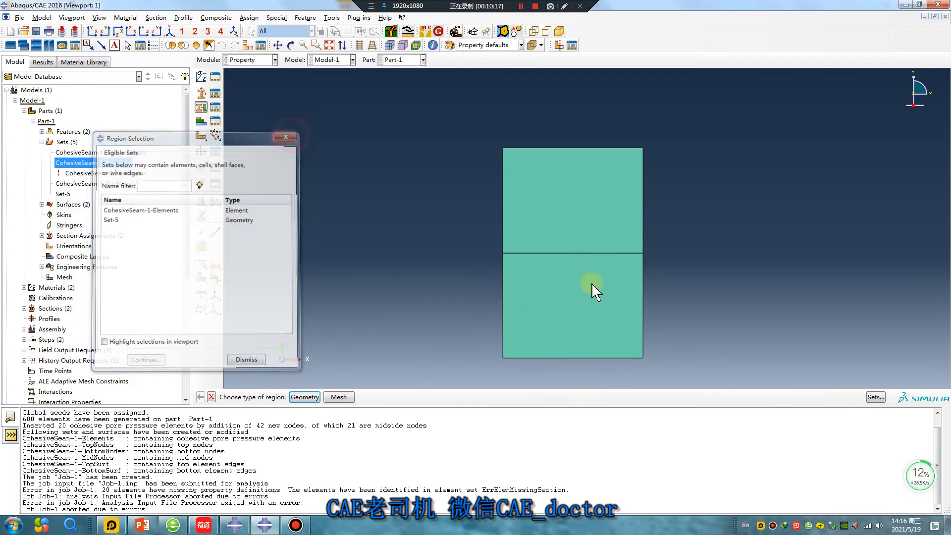
Resubmit Job-1 from the Job Manager in the Job module, overwriting the existing job files
click(257, 61)
click(243, 144)
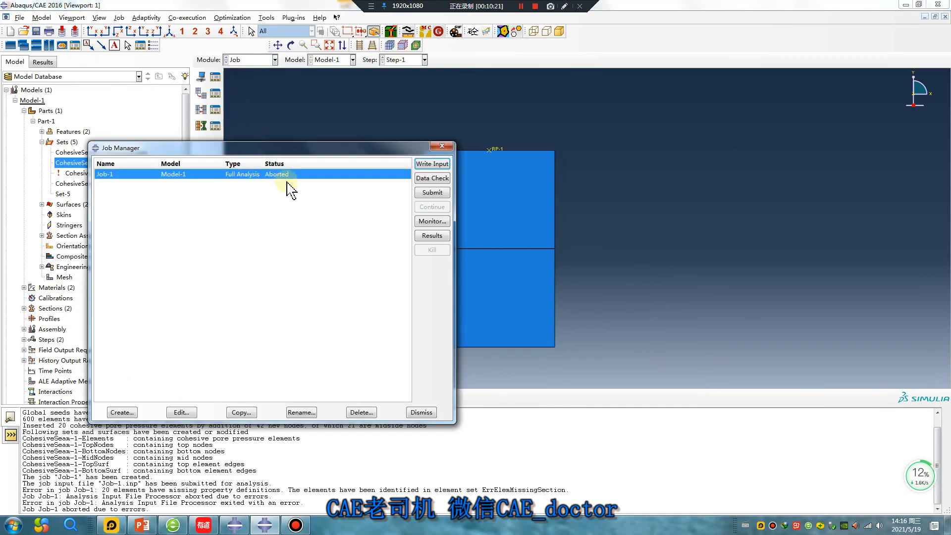
click(431, 192)
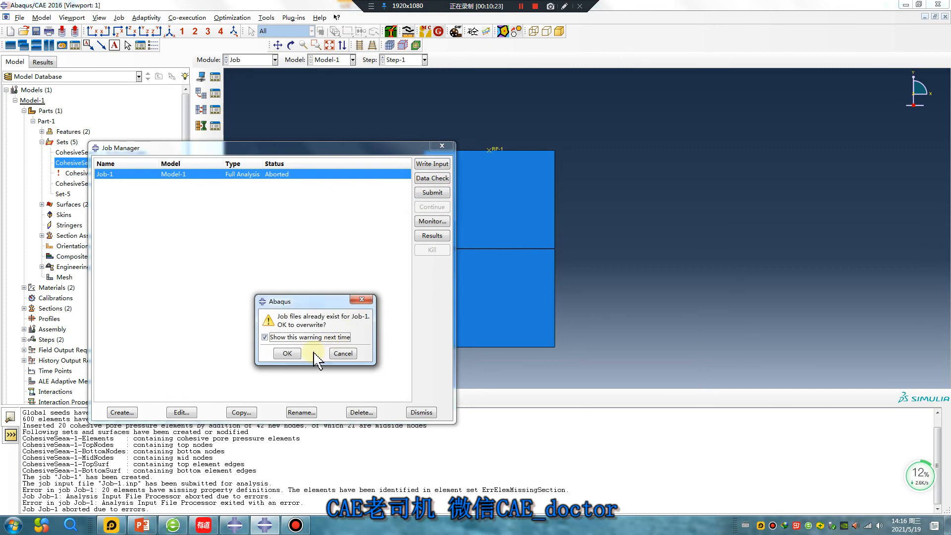
click(289, 354)
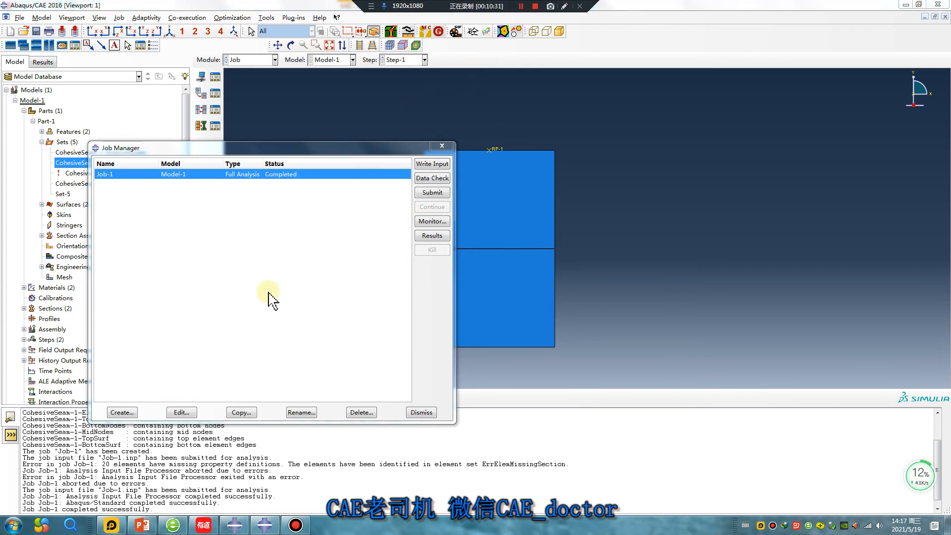
Open the Job-1 results, show the last frame and animate the Mises stress contours over the time history, then stop the animation
click(432, 236)
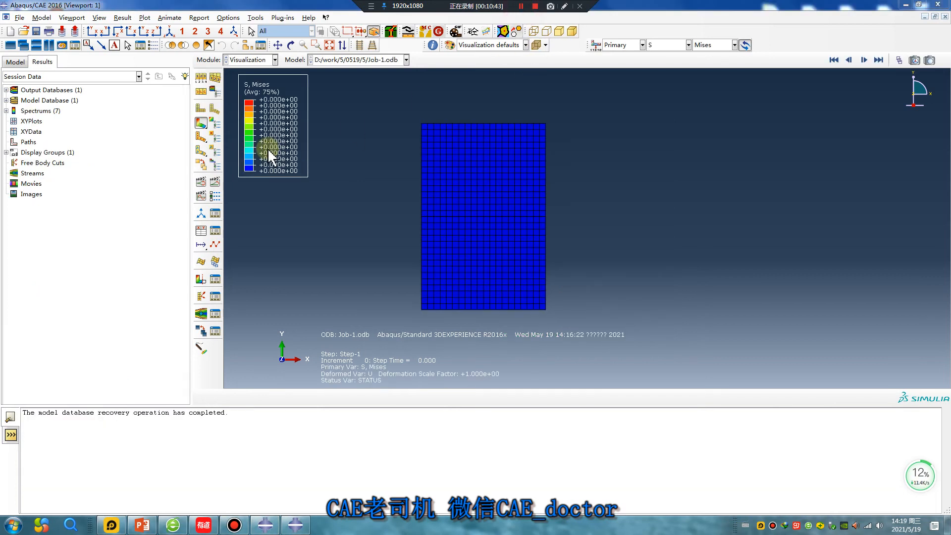
click(879, 59)
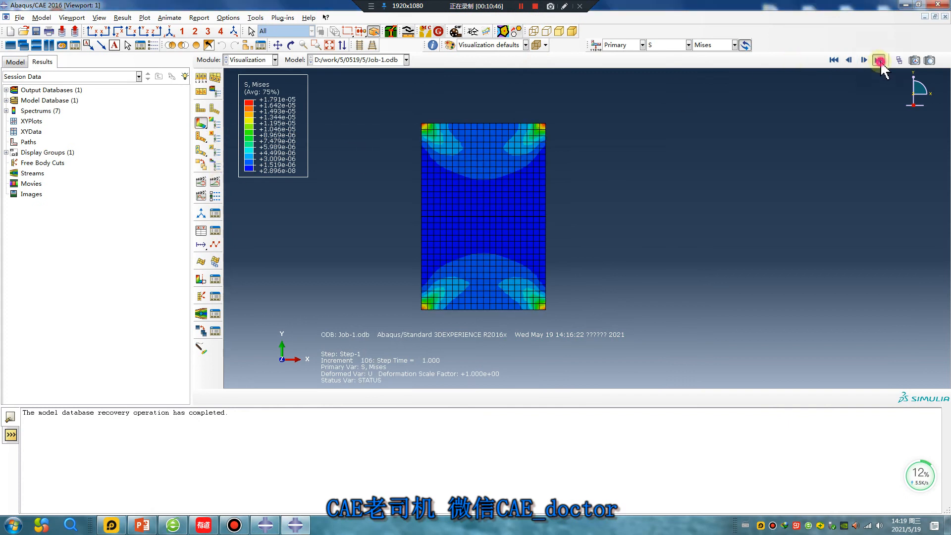
scroll(544, 129, up, 3)
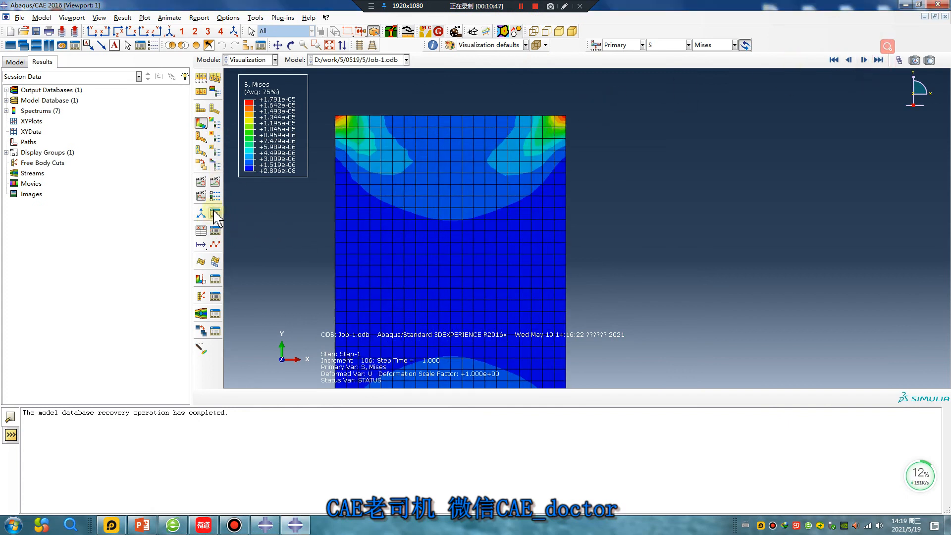
click(215, 183)
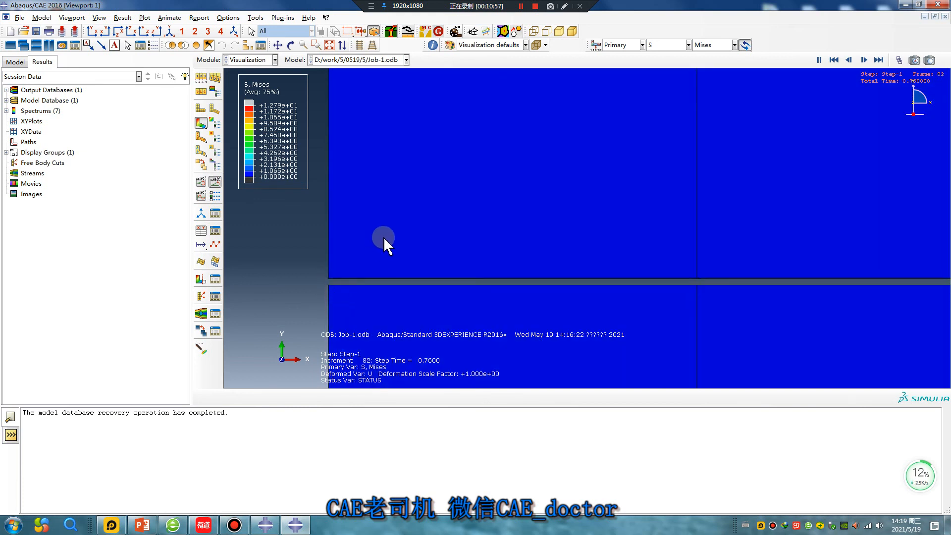
click(214, 182)
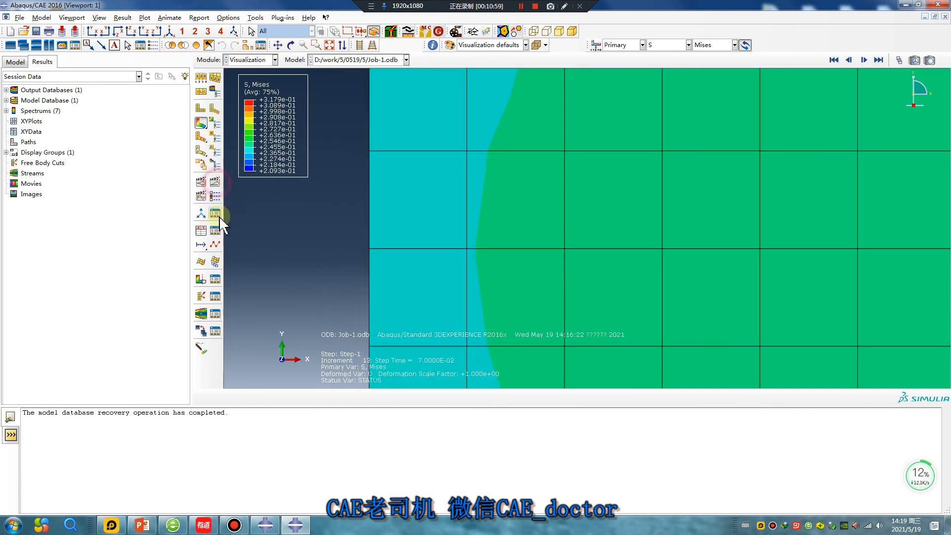
Plot the reaction force RF2 and spatial displacement U2 history outputs of the SET-3 node against time
click(202, 233)
click(165, 371)
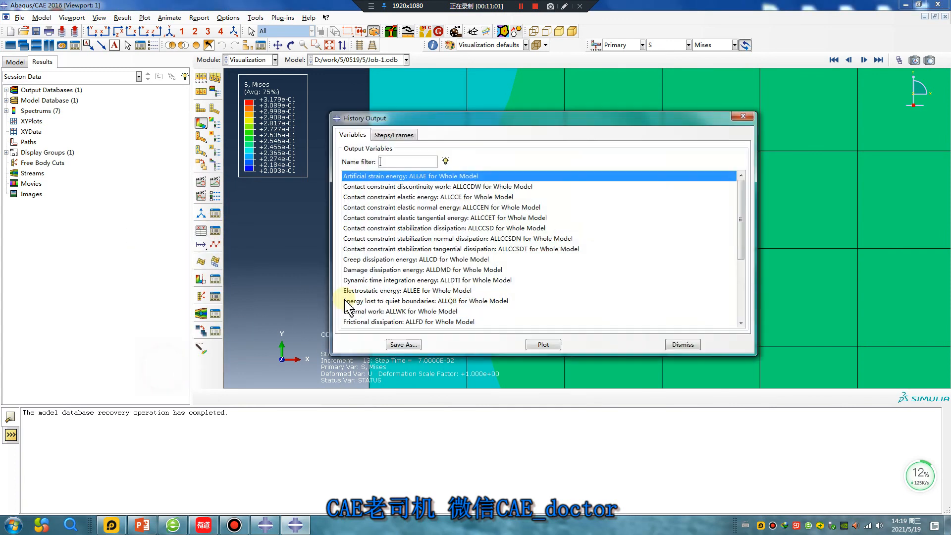
scroll(485, 274, down, 5)
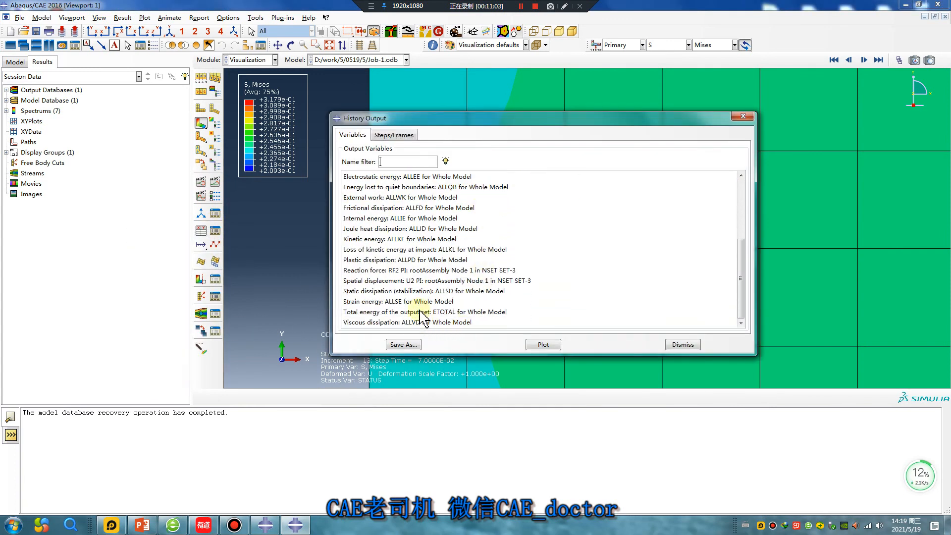
click(429, 270)
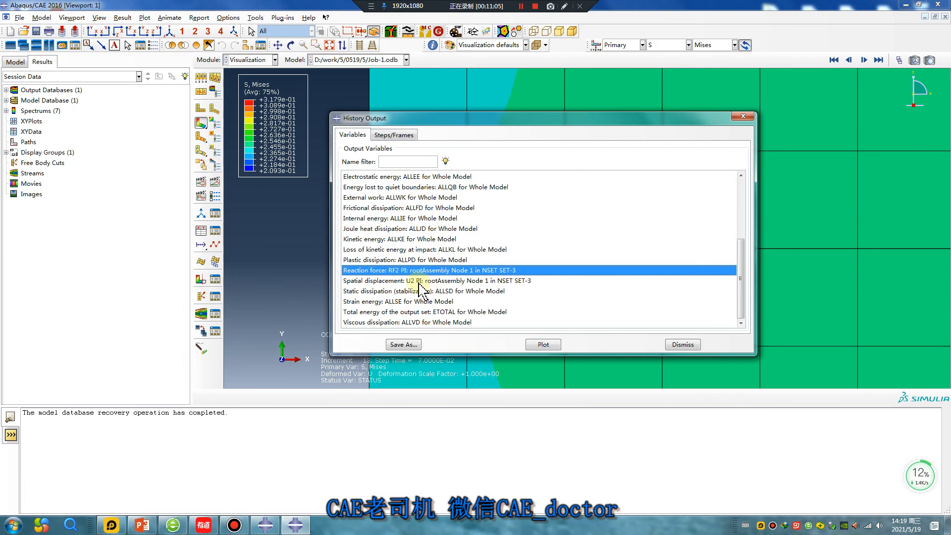
ctrl+click(419, 281)
click(550, 344)
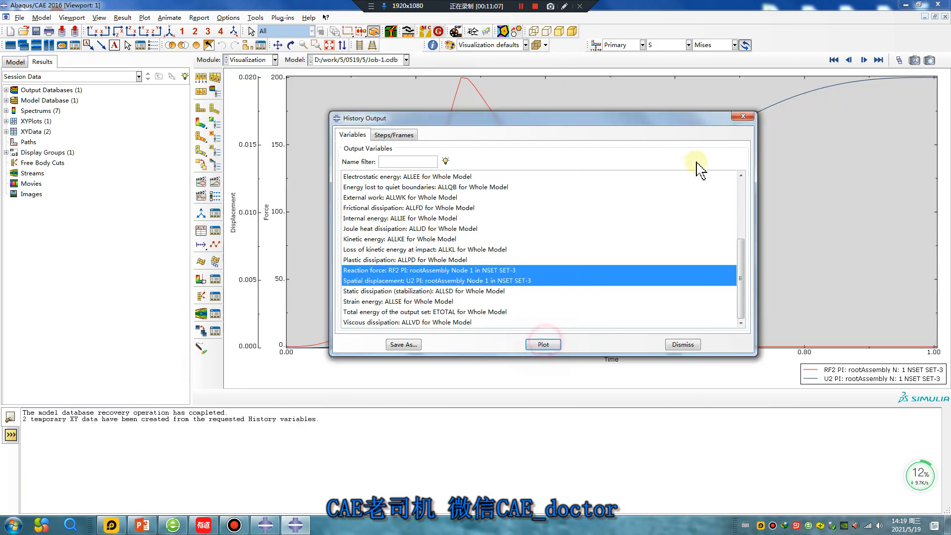
click(745, 117)
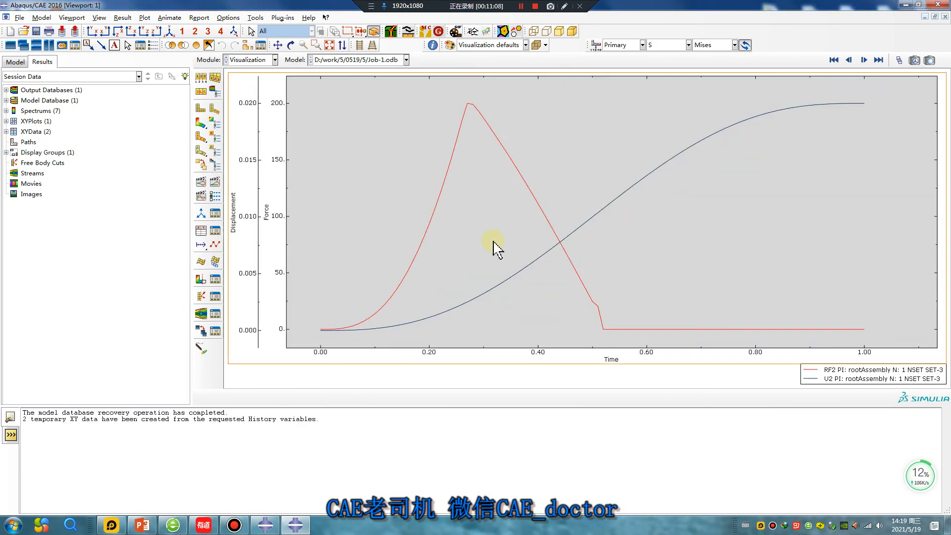
Plot the force-displacement curve by operating on XY data with combine("_temp_2","_temp_1"), pairing U2 with RF2
click(207, 232)
click(142, 311)
click(154, 368)
click(790, 415)
click(470, 243)
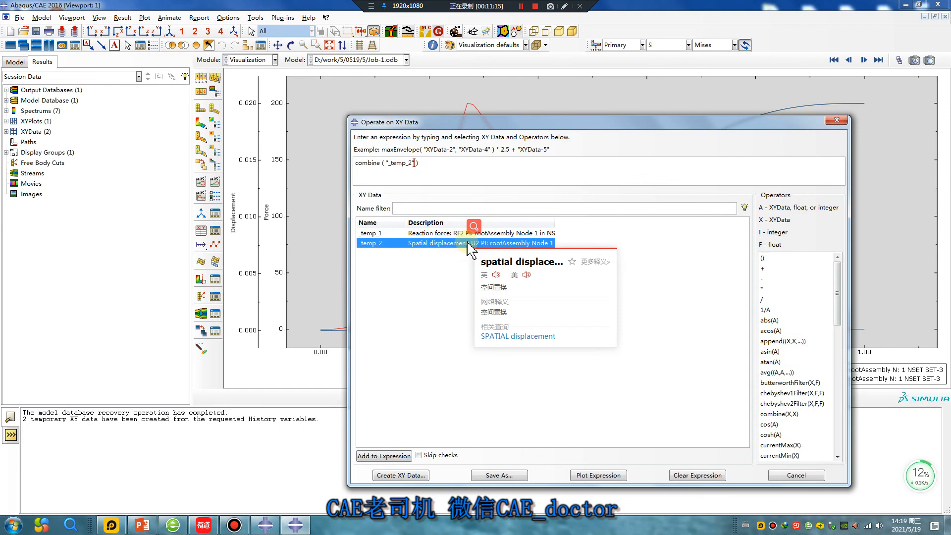
click(435, 233)
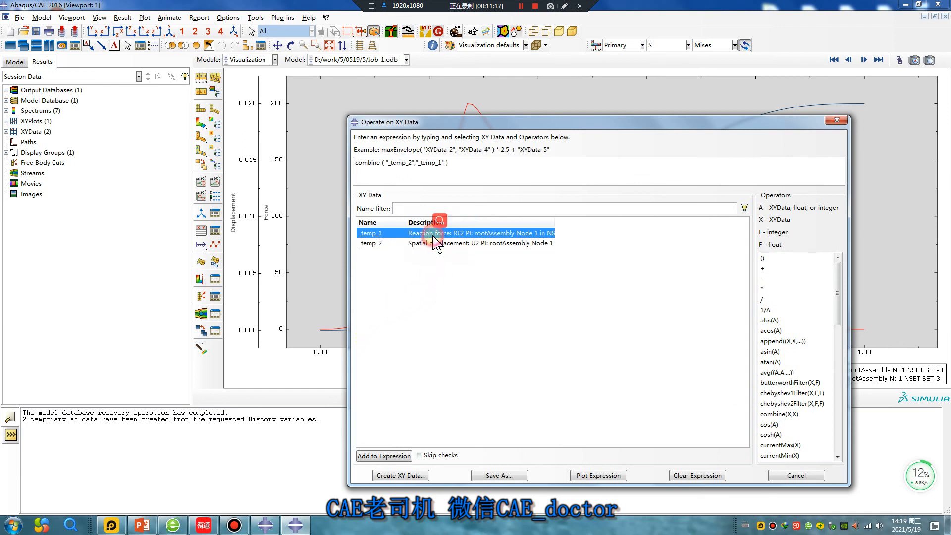
click(599, 476)
click(837, 121)
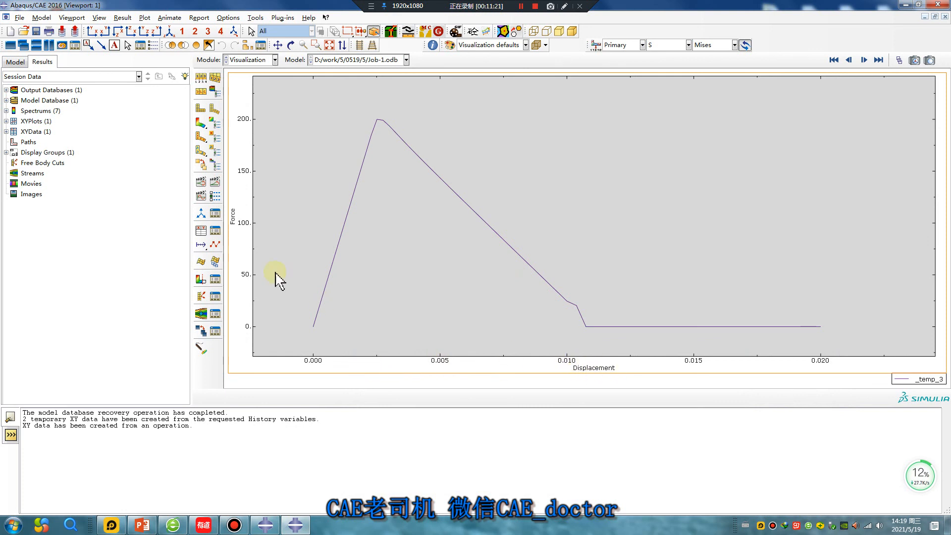
Return to the Mises stress contour plot and examine the whole plate
click(201, 123)
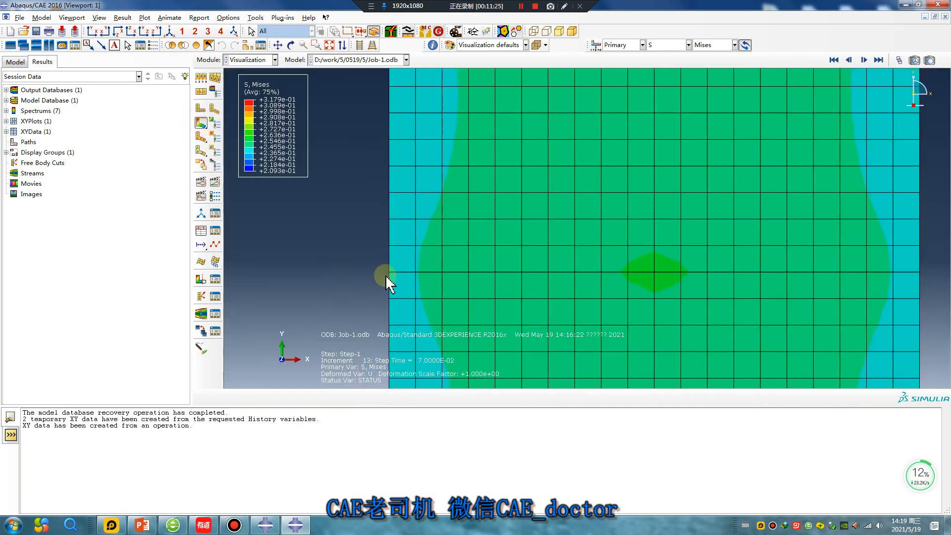
scroll(385, 275, down, 10)
scroll(473, 223, down, 2)
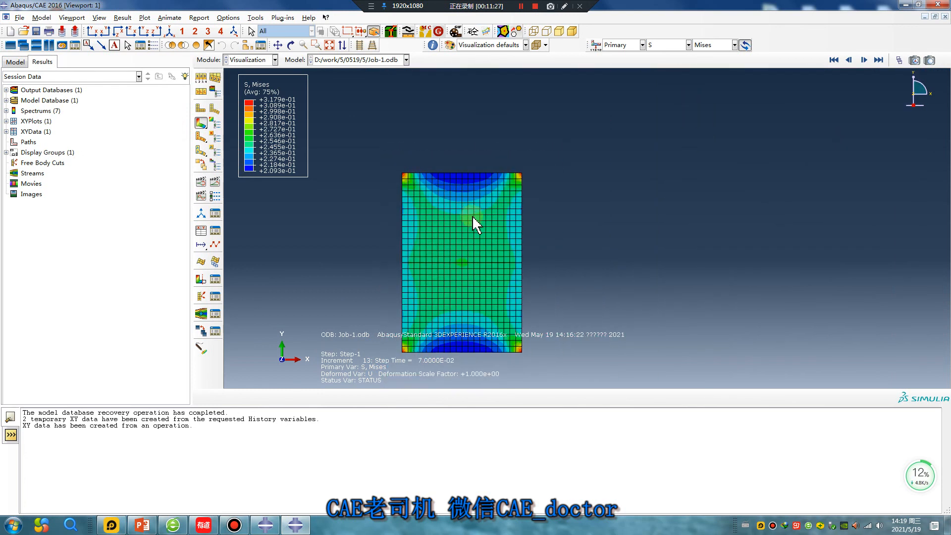
scroll(427, 276, up, 3)
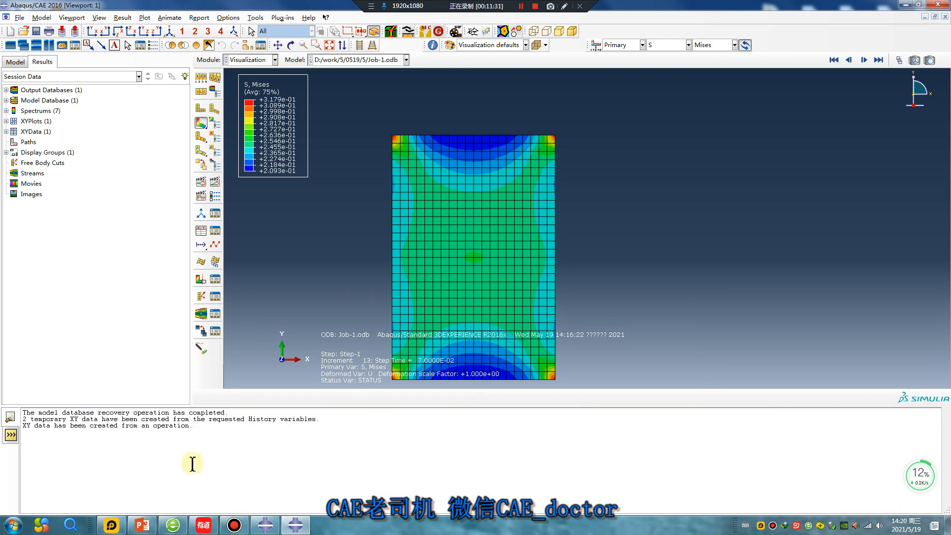
Switch to the PowerPoint presentation and view the Wechat slide, then return to the title slide
click(143, 527)
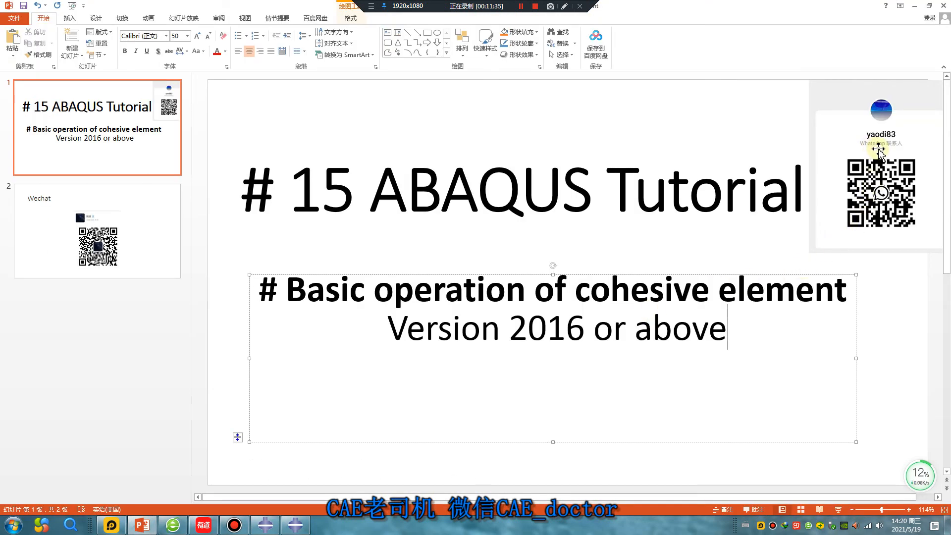
key(Page_Down)
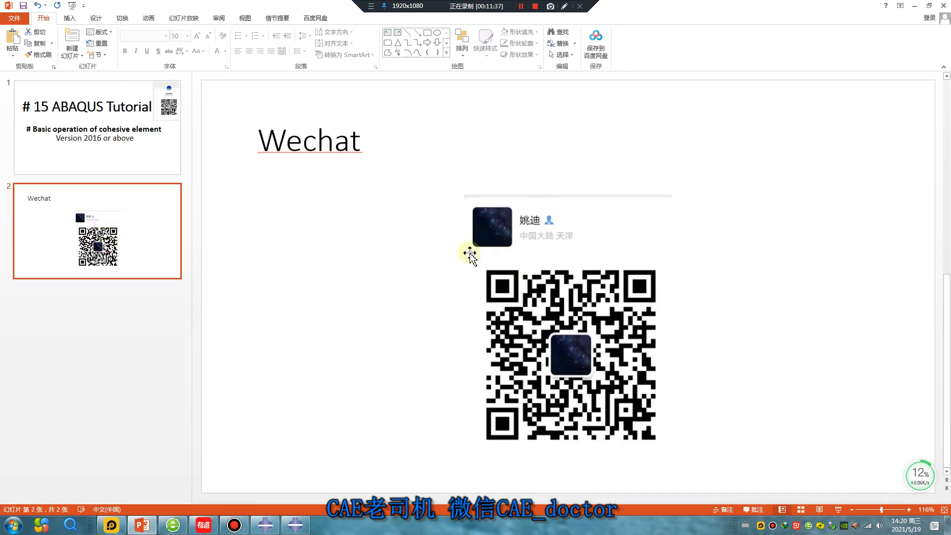
click(136, 159)
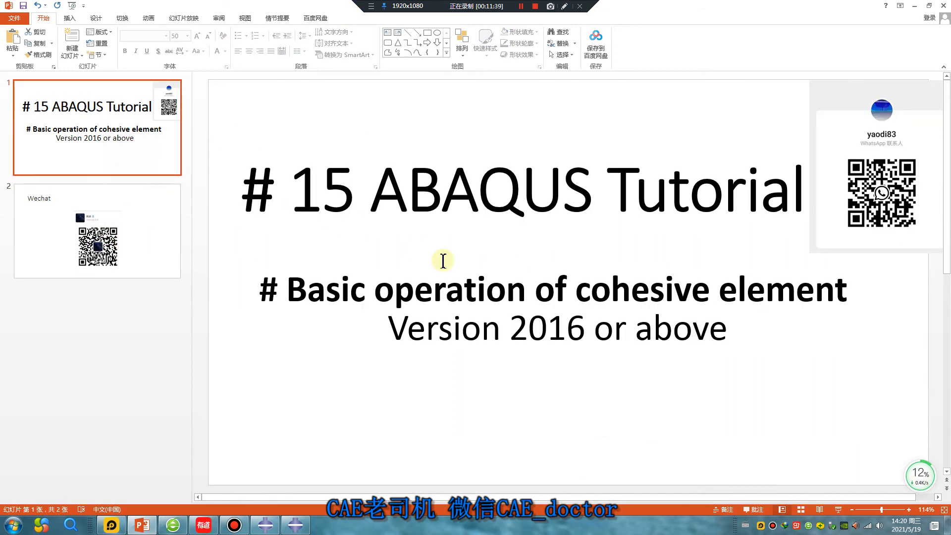